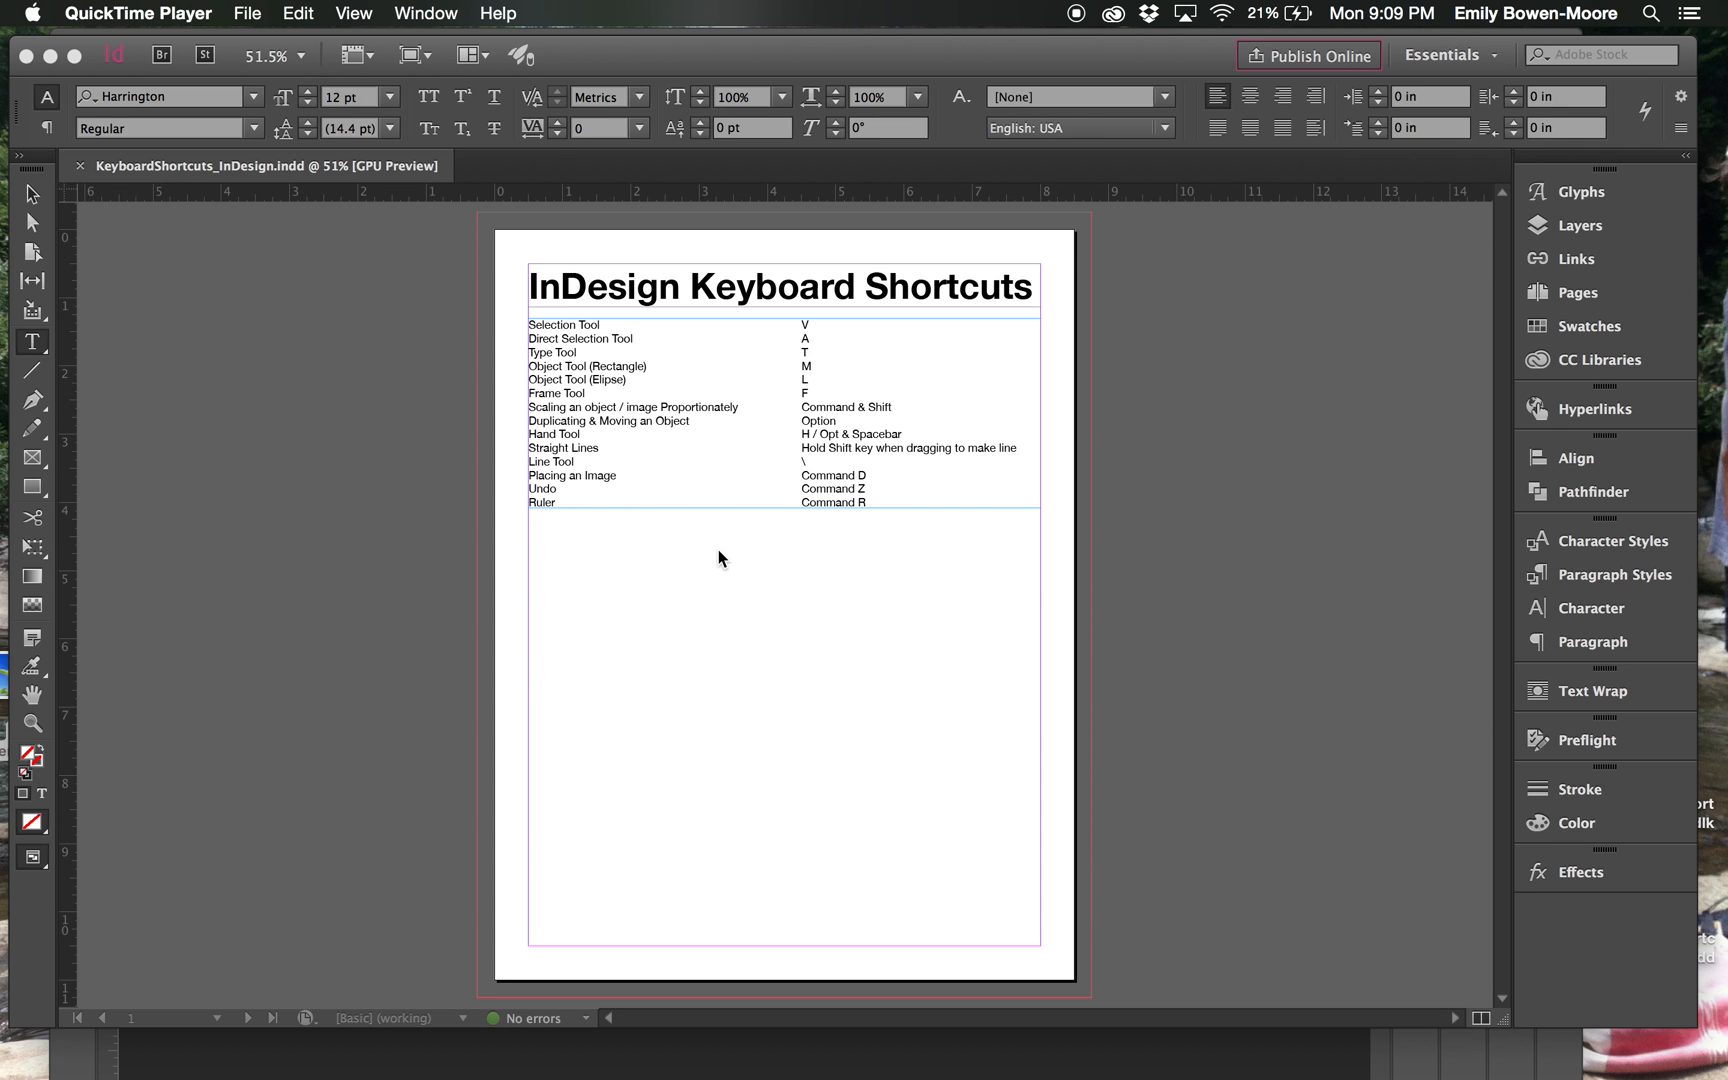
Switch to the Selection tool, try the Direct Selection tool, and return to the Selection tool
{"action": "left_click", "coordinate": [688, 541]}
{"action": "left_click", "coordinate": [328, 359]}
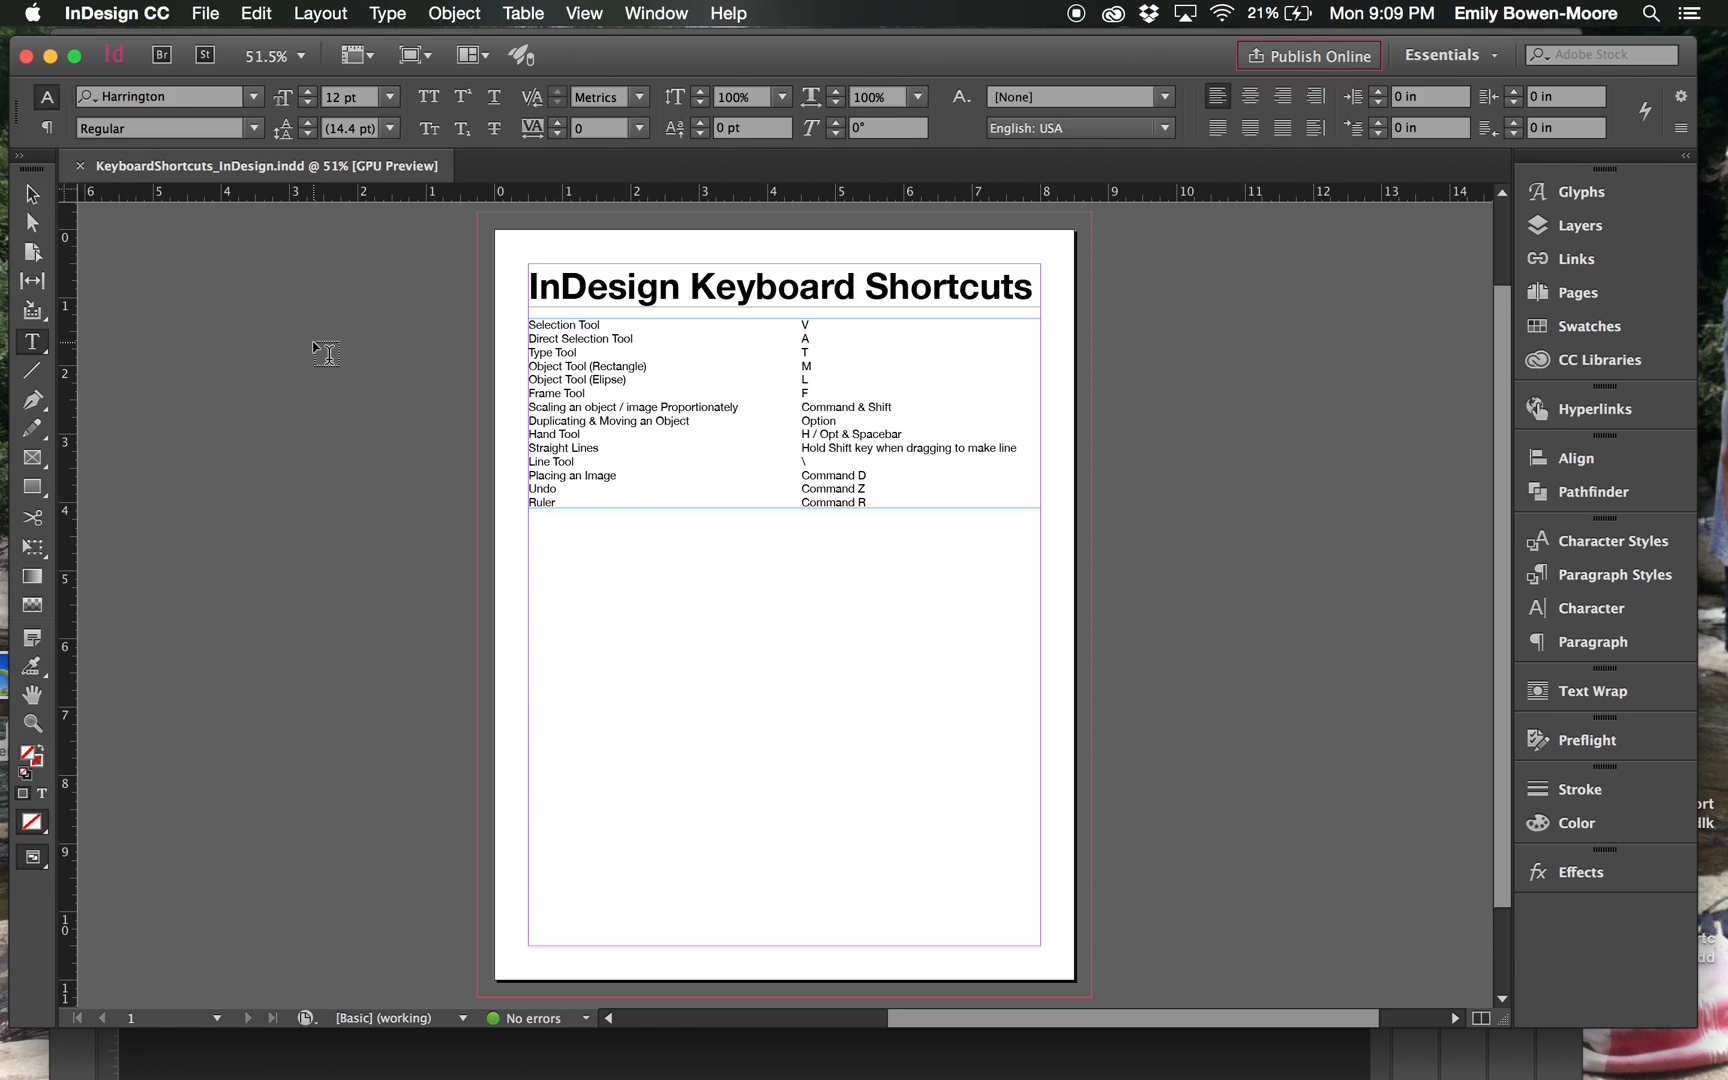
{"action": "key", "text": "v"}
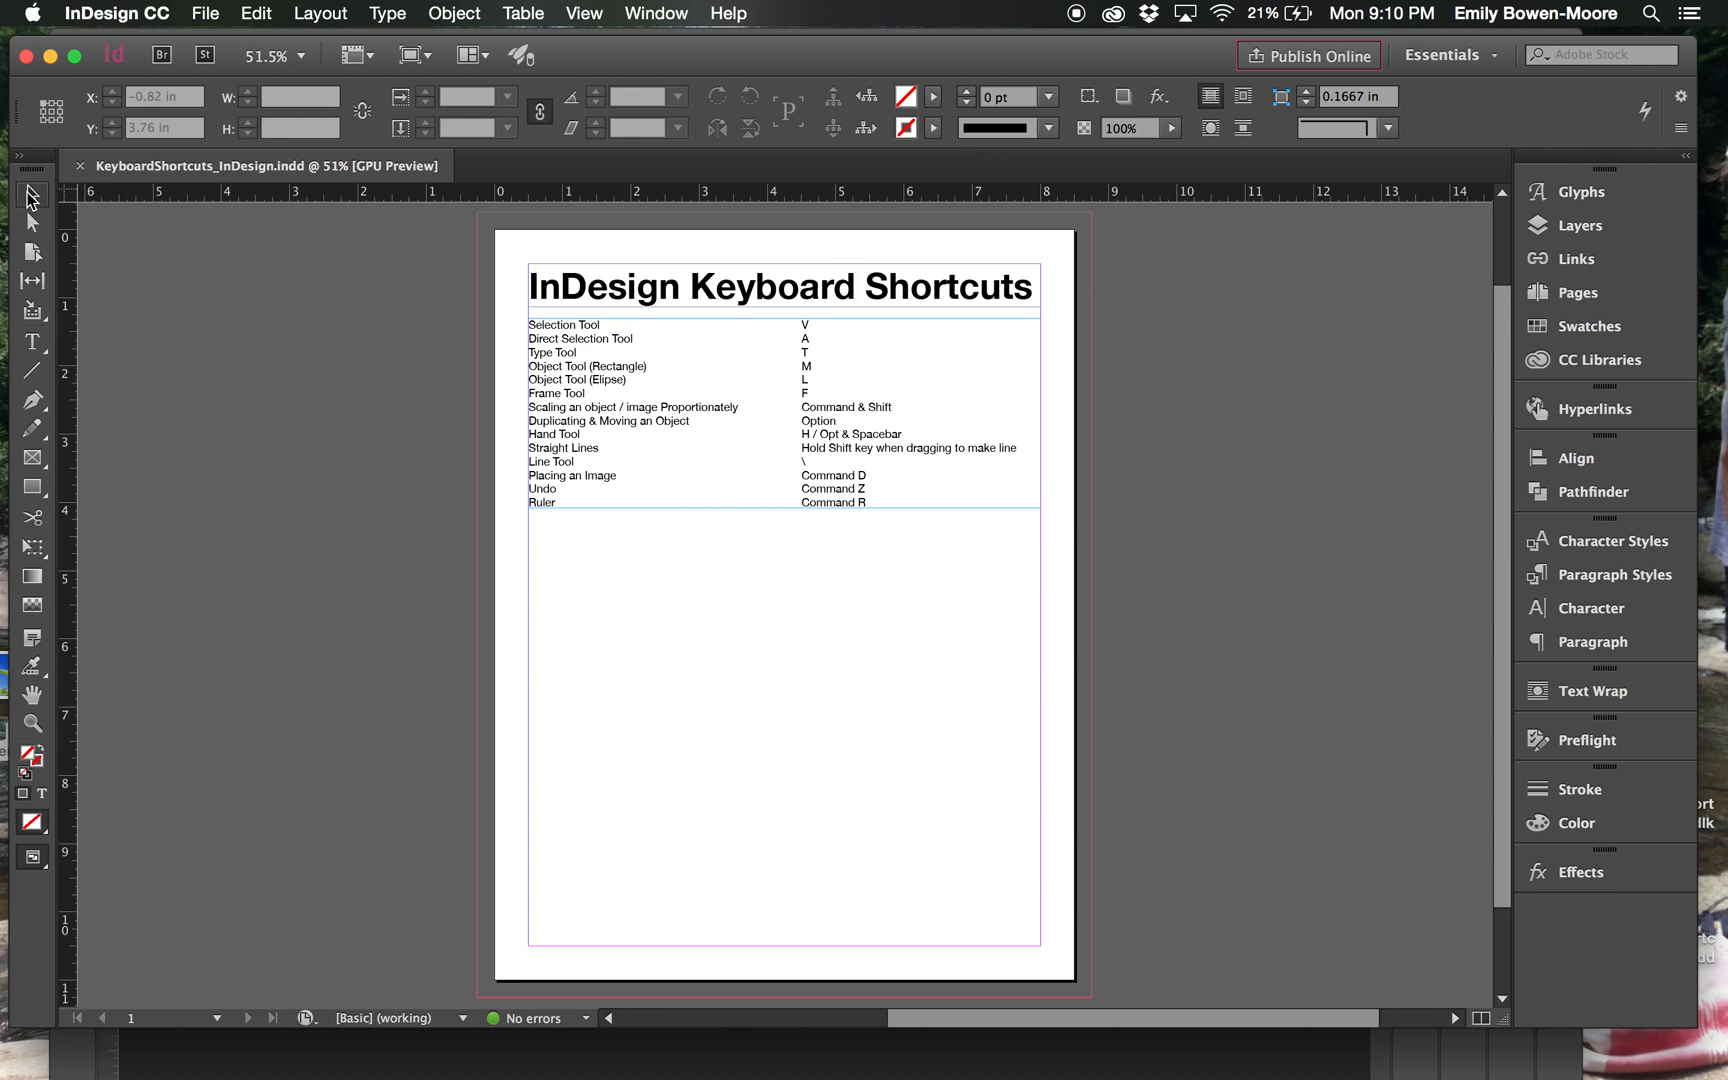
{"action": "key", "text": "a"}
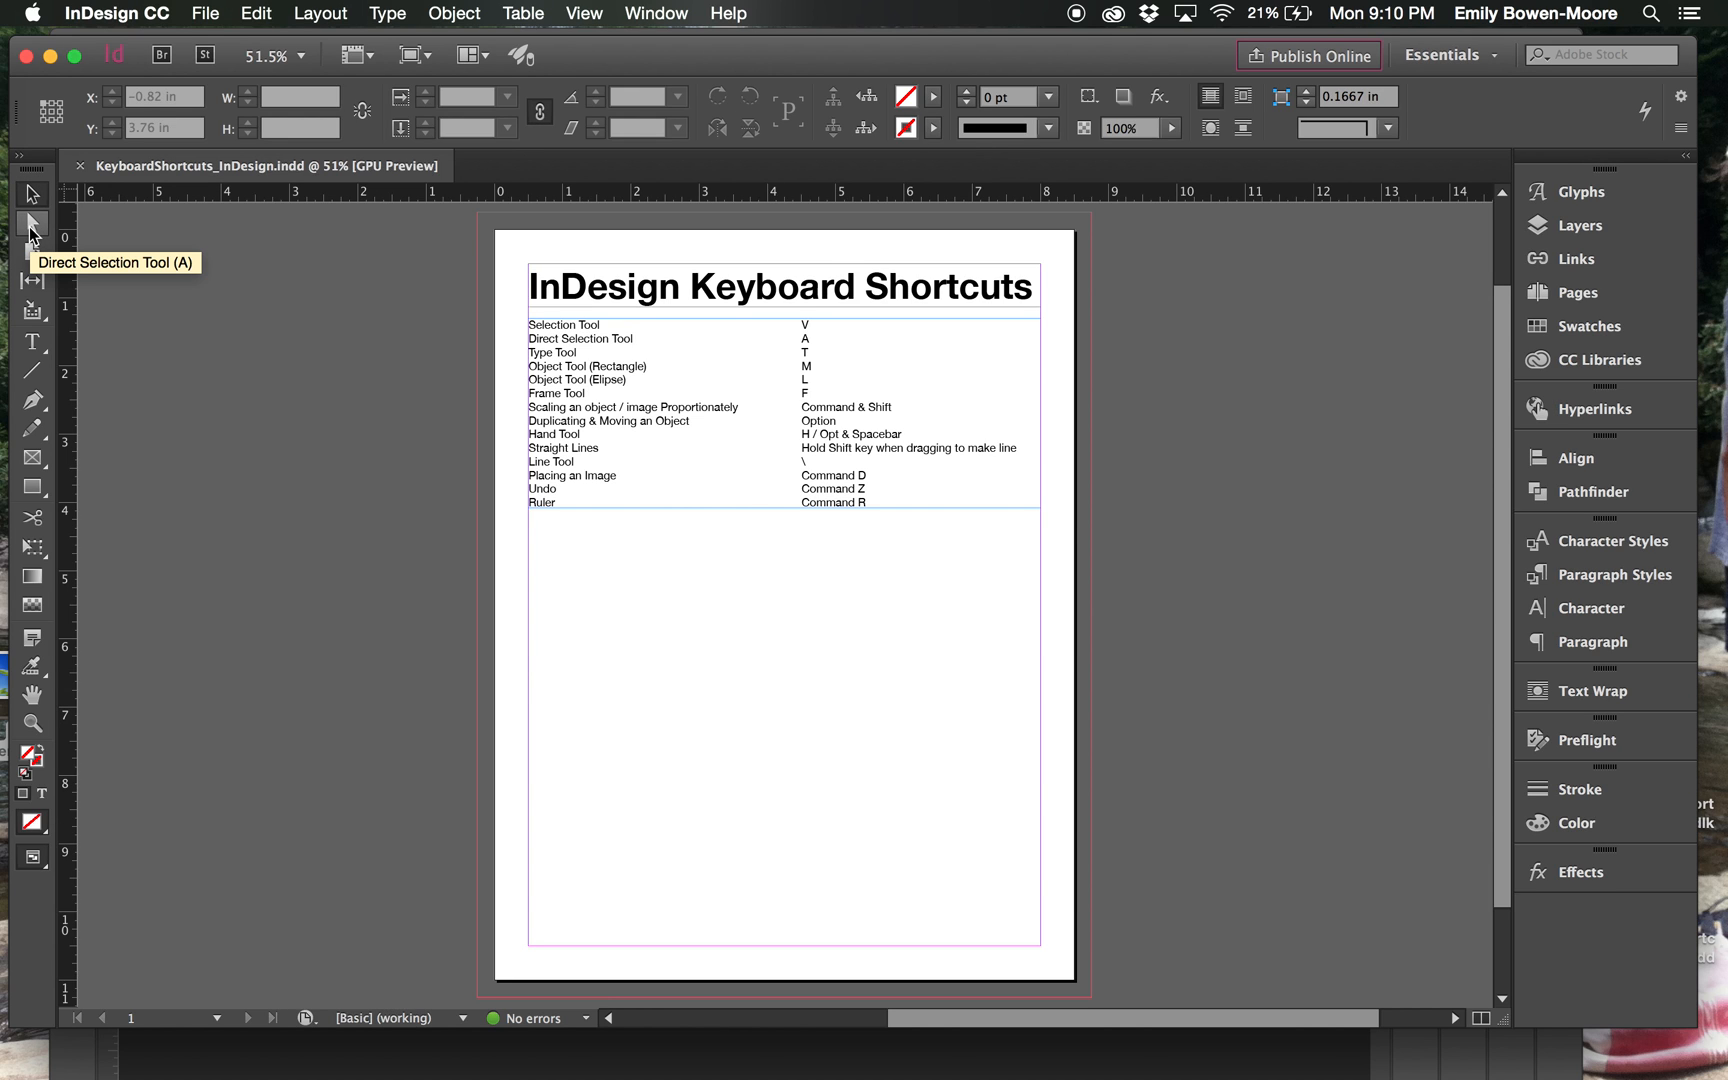
{"action": "key", "text": "v"}
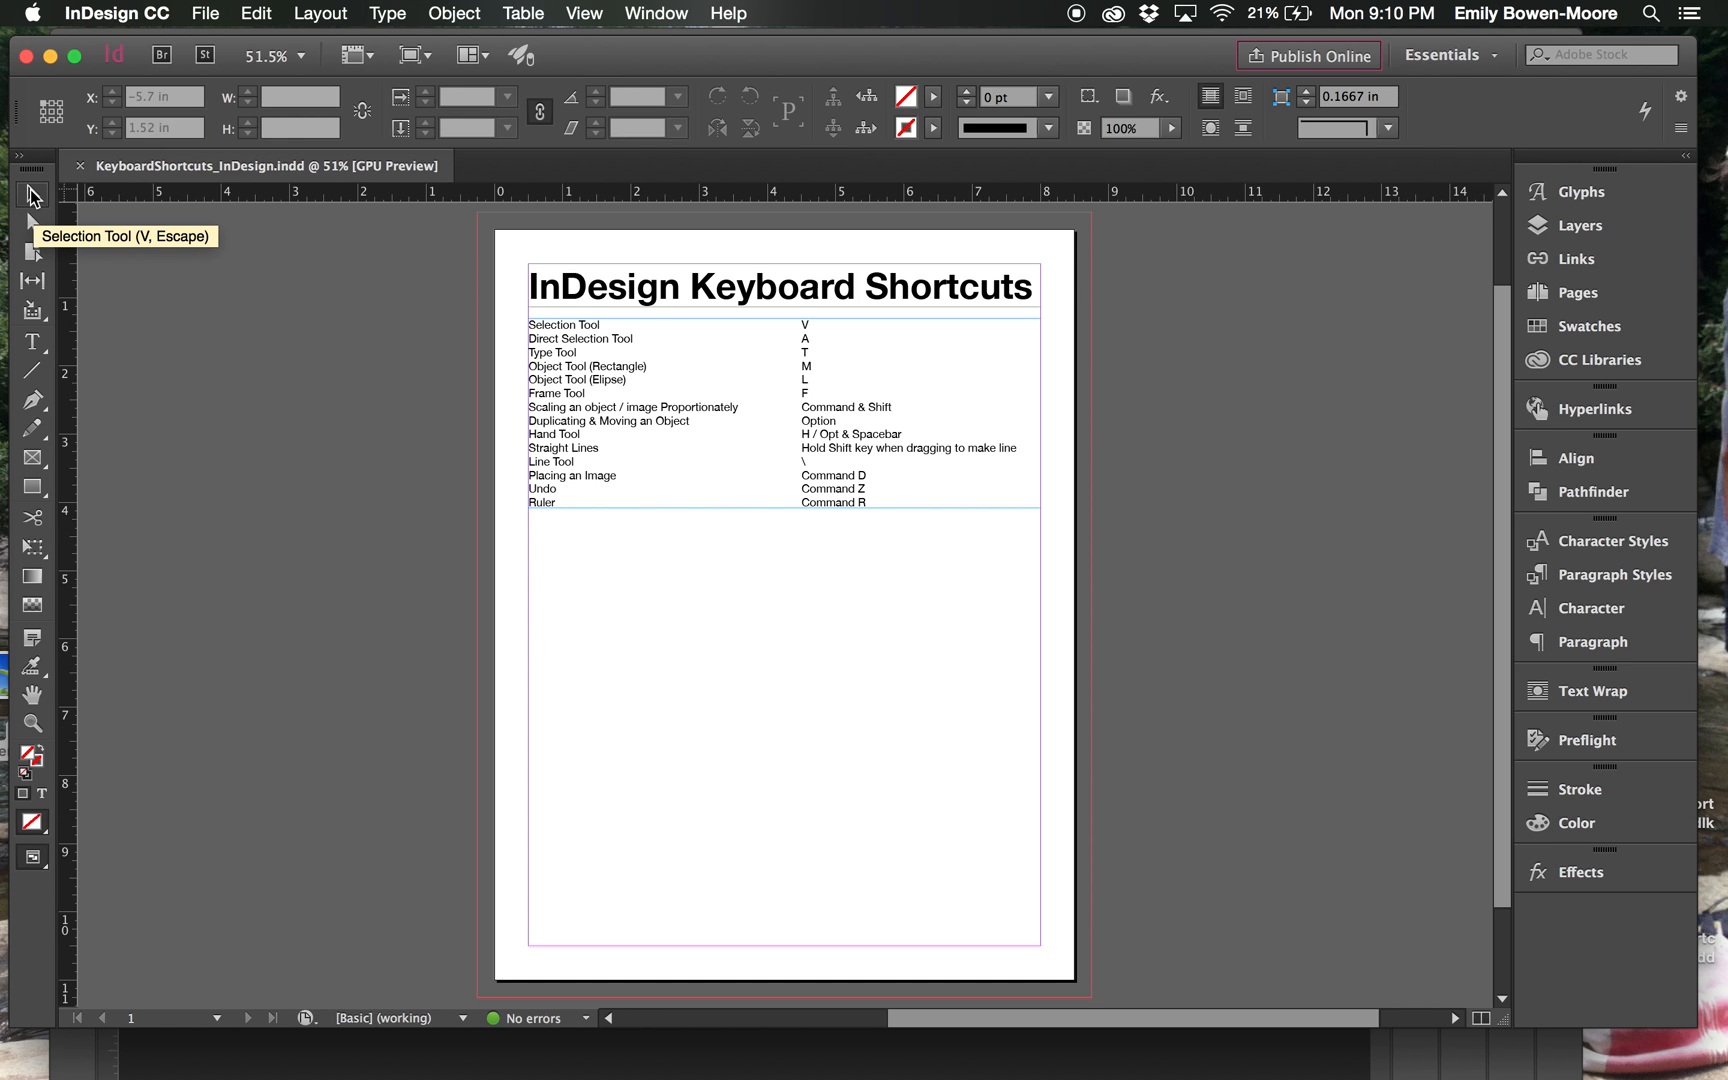
Select the shortcut list text frame and the title text frame in turn
{"action": "left_click", "coordinate": [776, 425]}
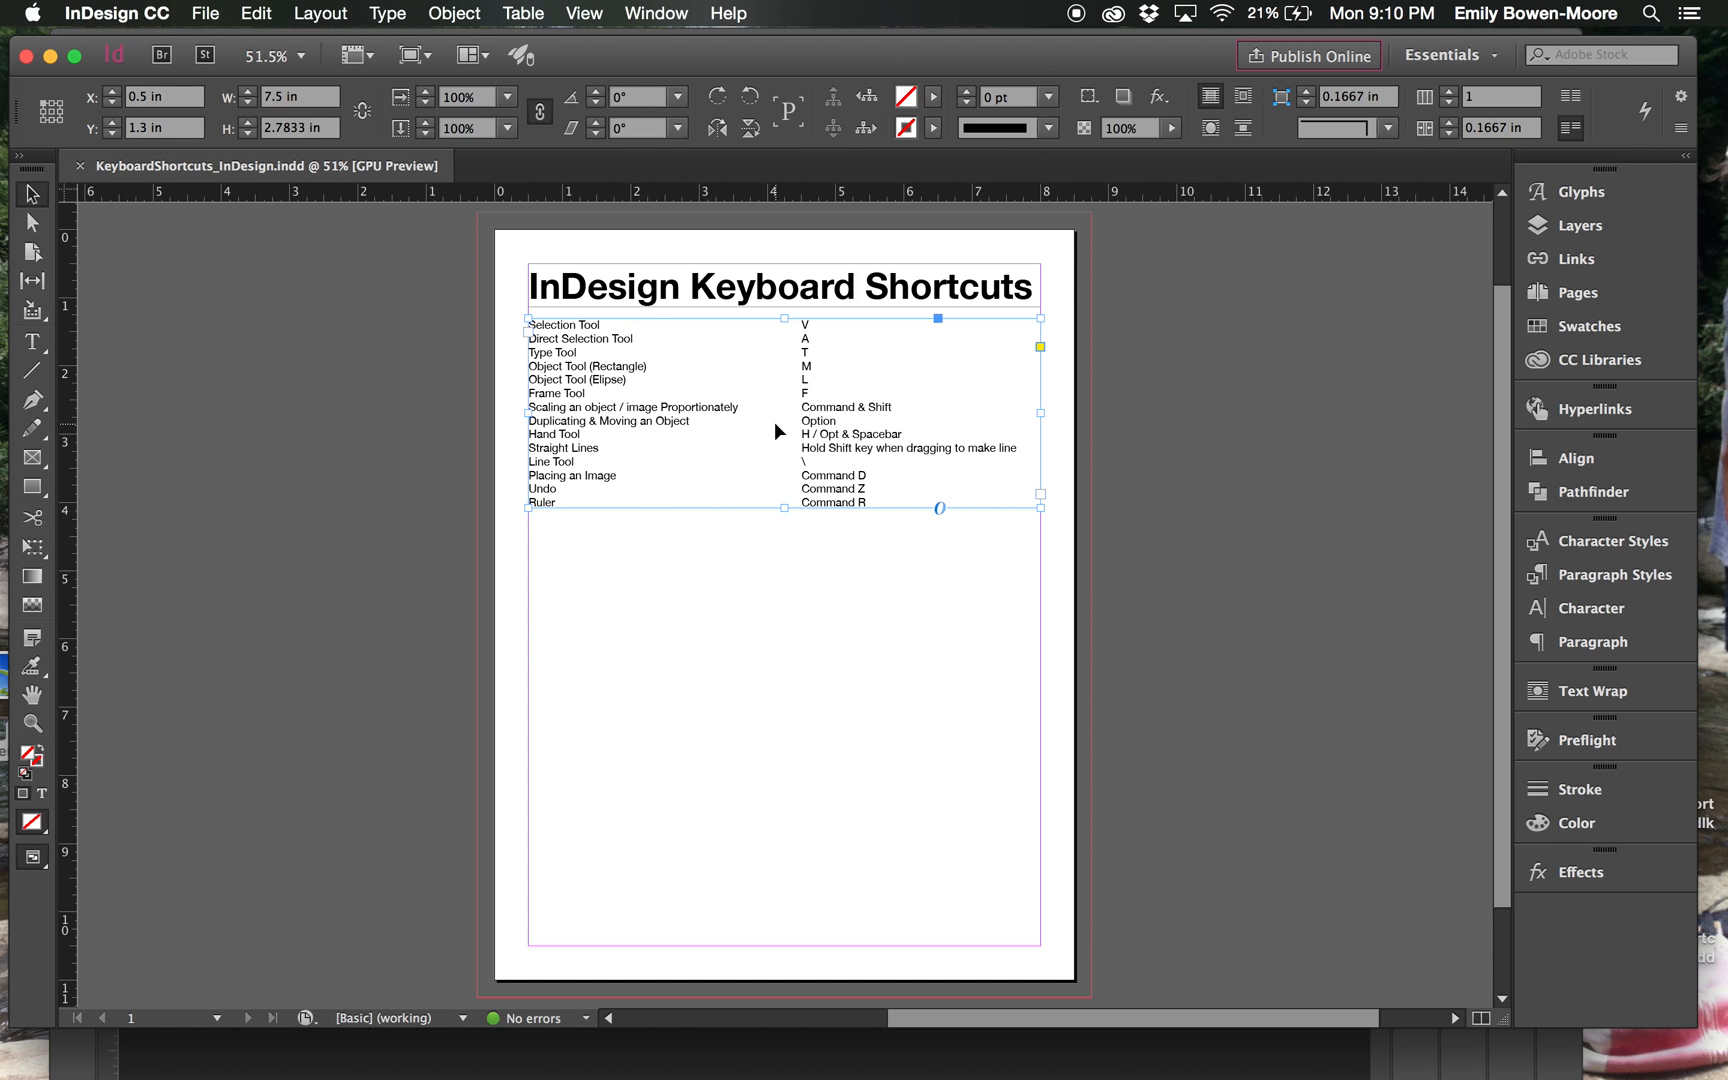
{"action": "left_click", "coordinate": [758, 280]}
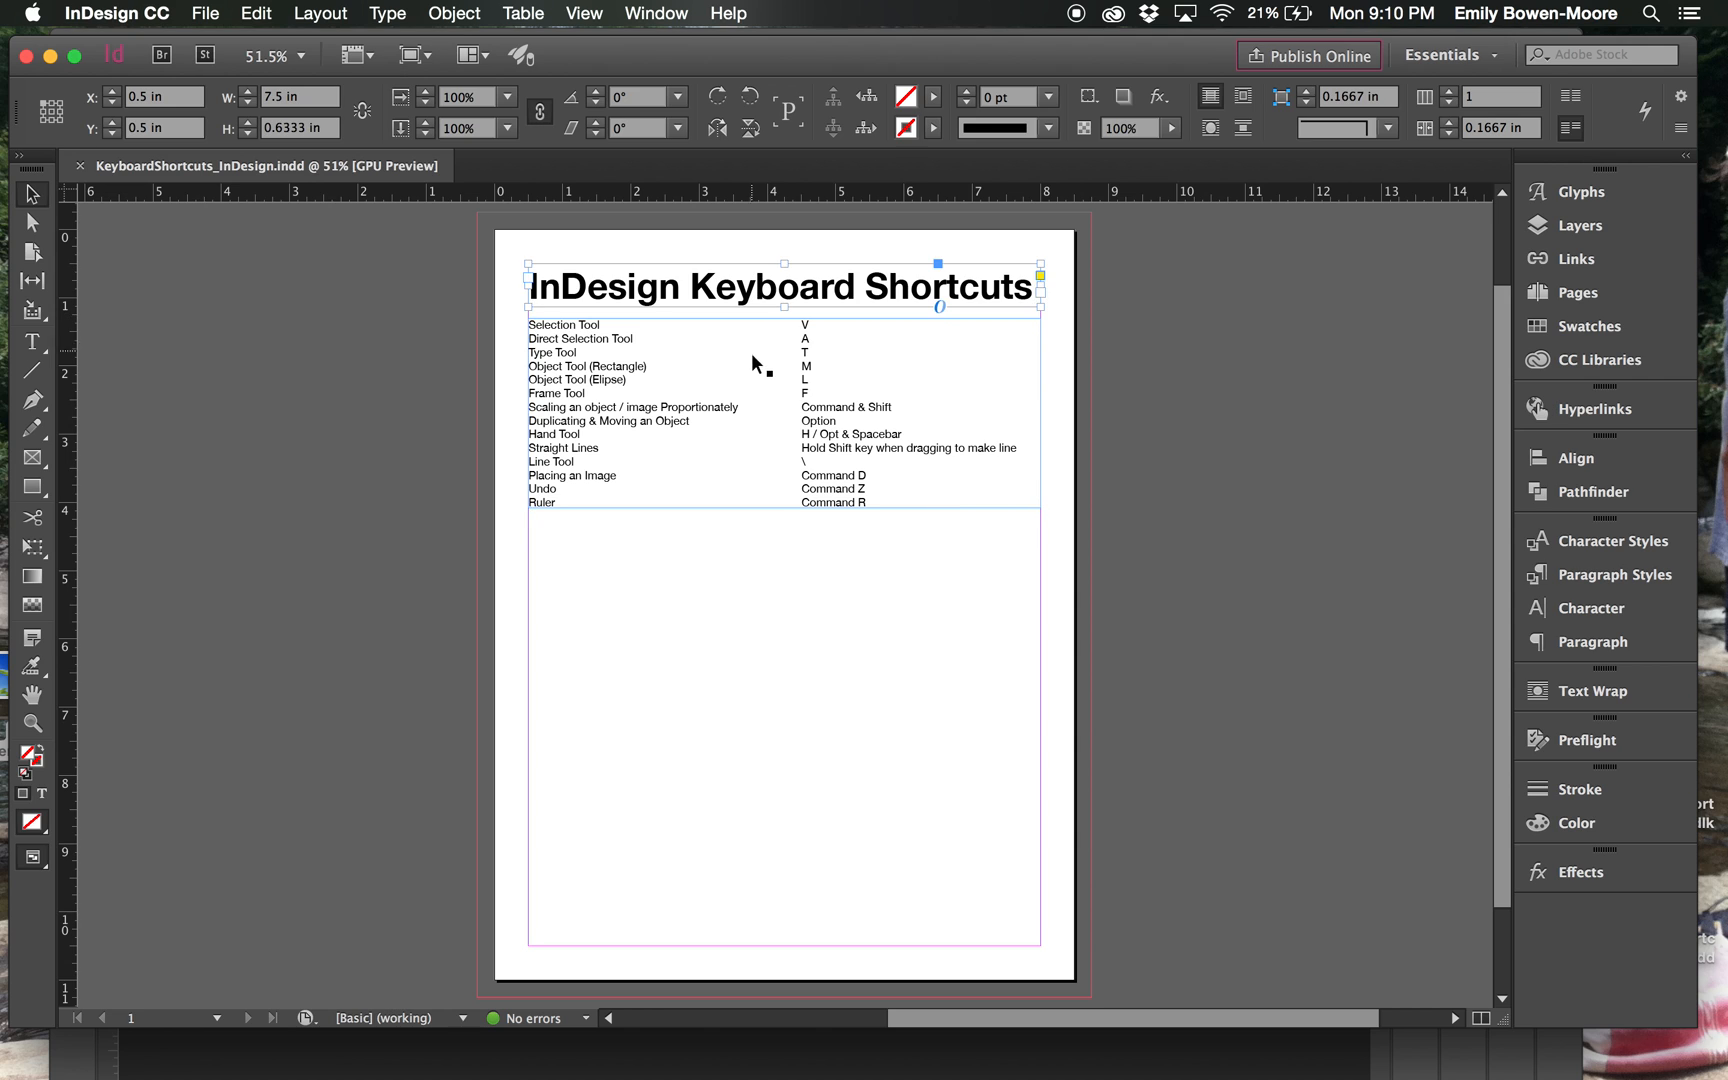
{"action": "left_click", "coordinate": [578, 380]}
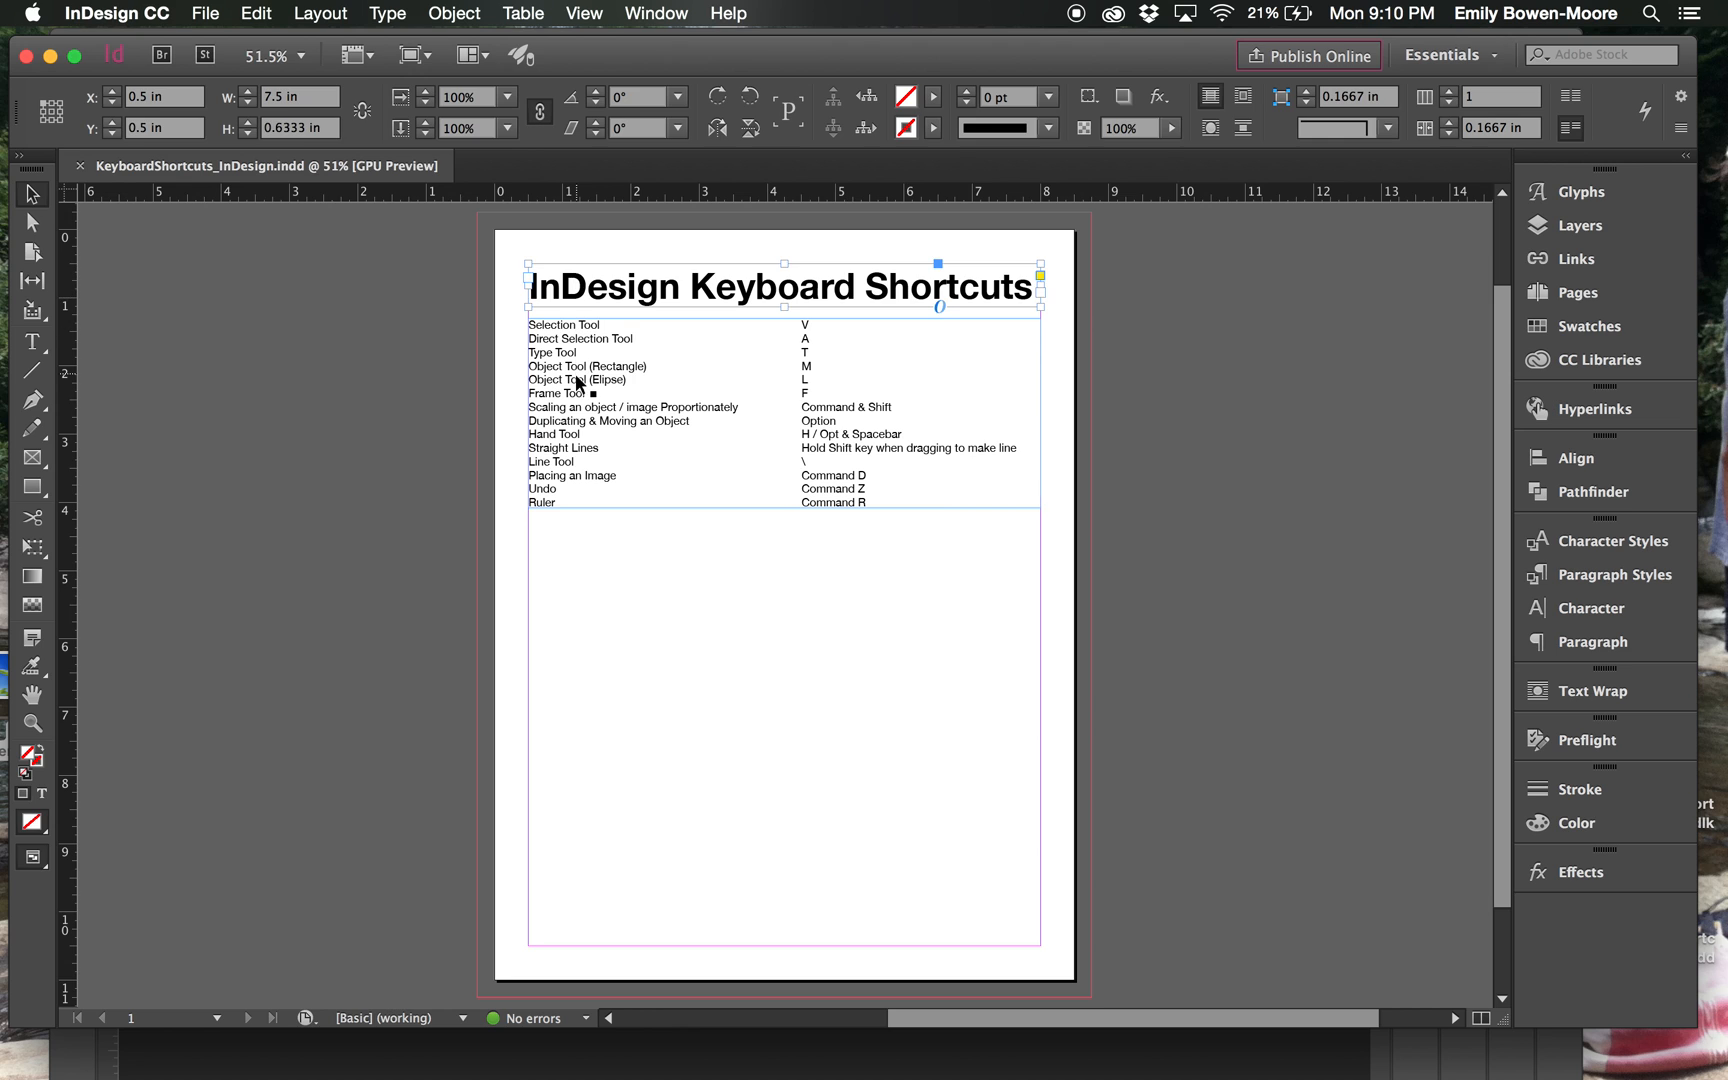
{"action": "left_click", "coordinate": [601, 287]}
Add a new layer above Layer 1 and open Layer 1's name for editing
{"action": "left_click", "coordinate": [1588, 226]}
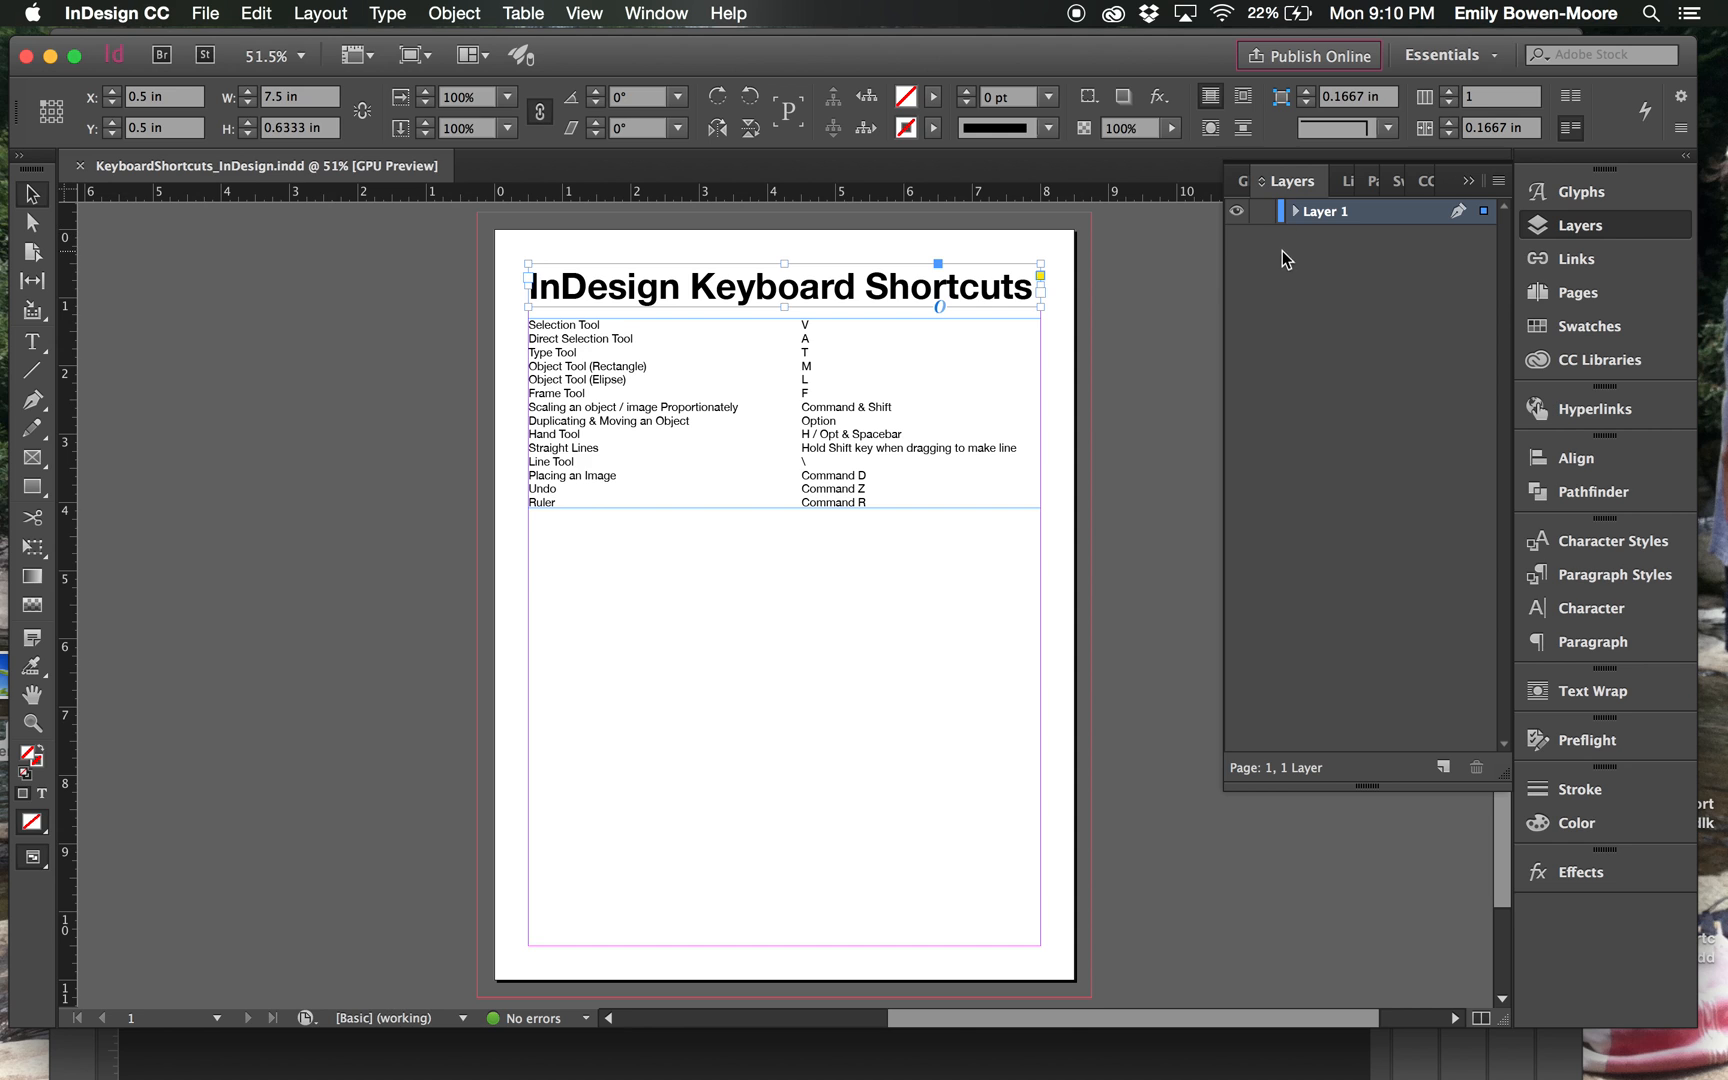
{"action": "left_click", "coordinate": [1443, 767]}
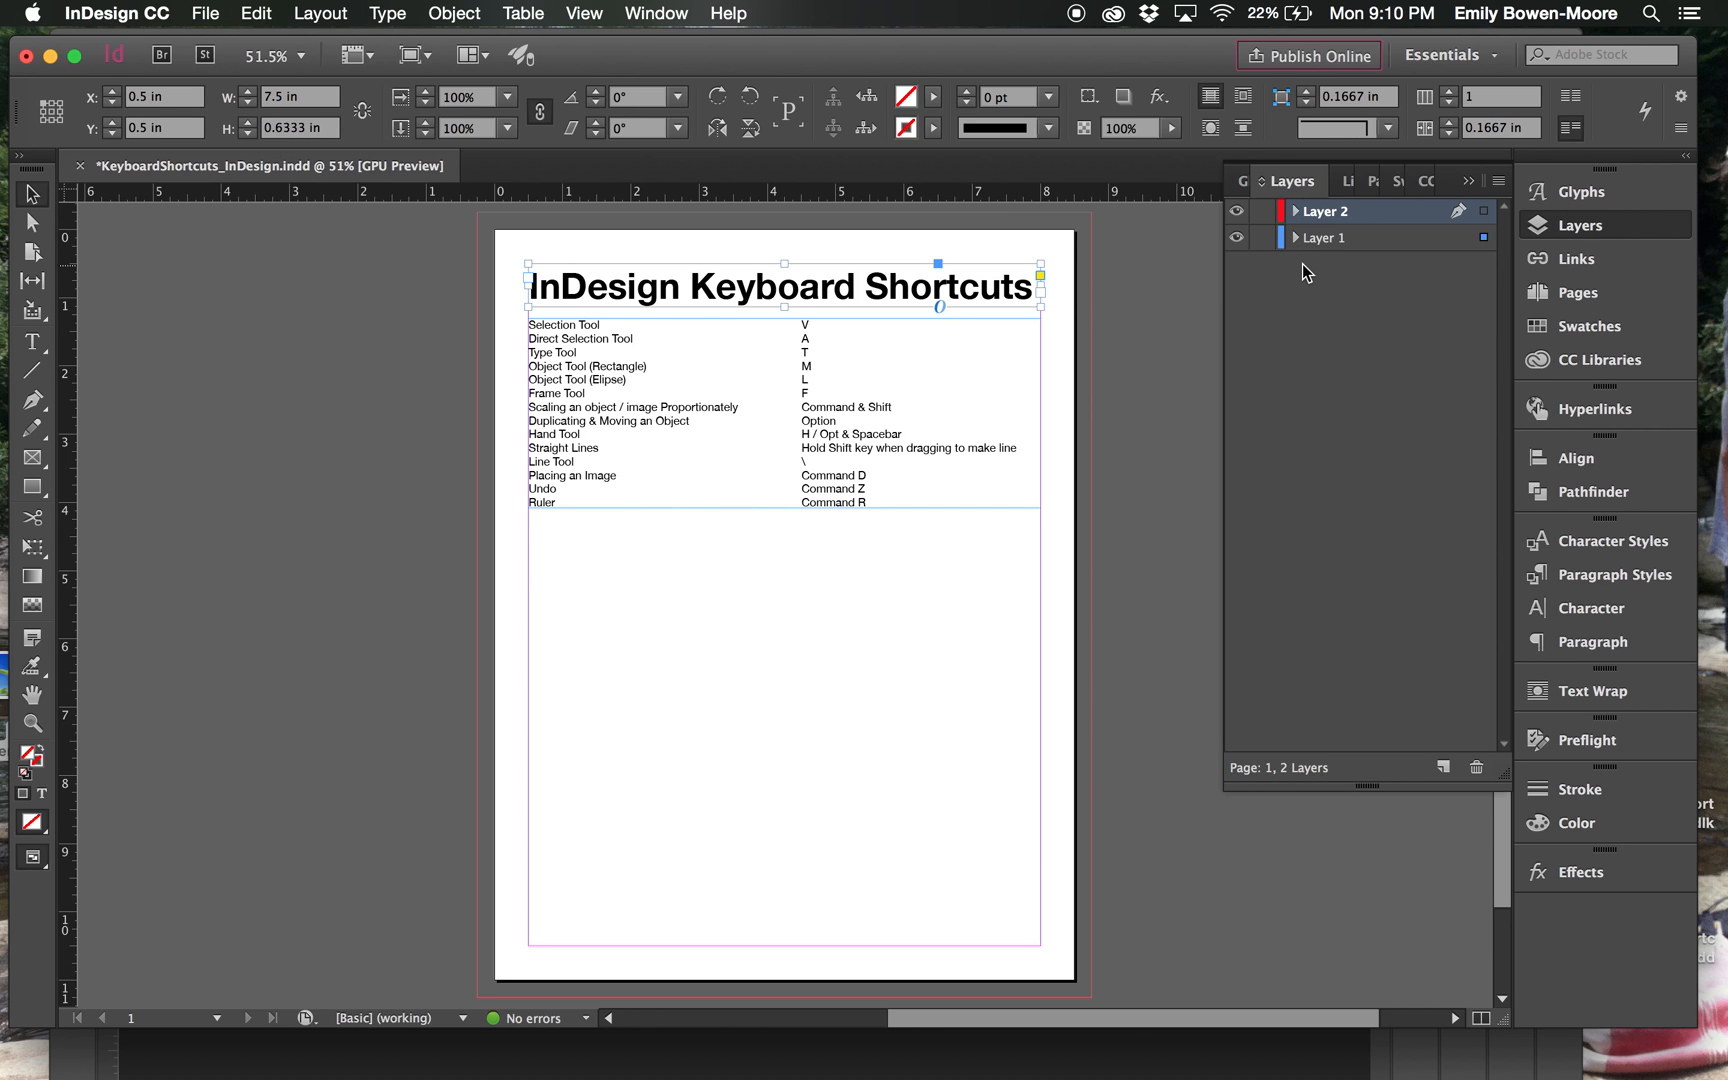
{"action": "left_click", "coordinate": [986, 412]}
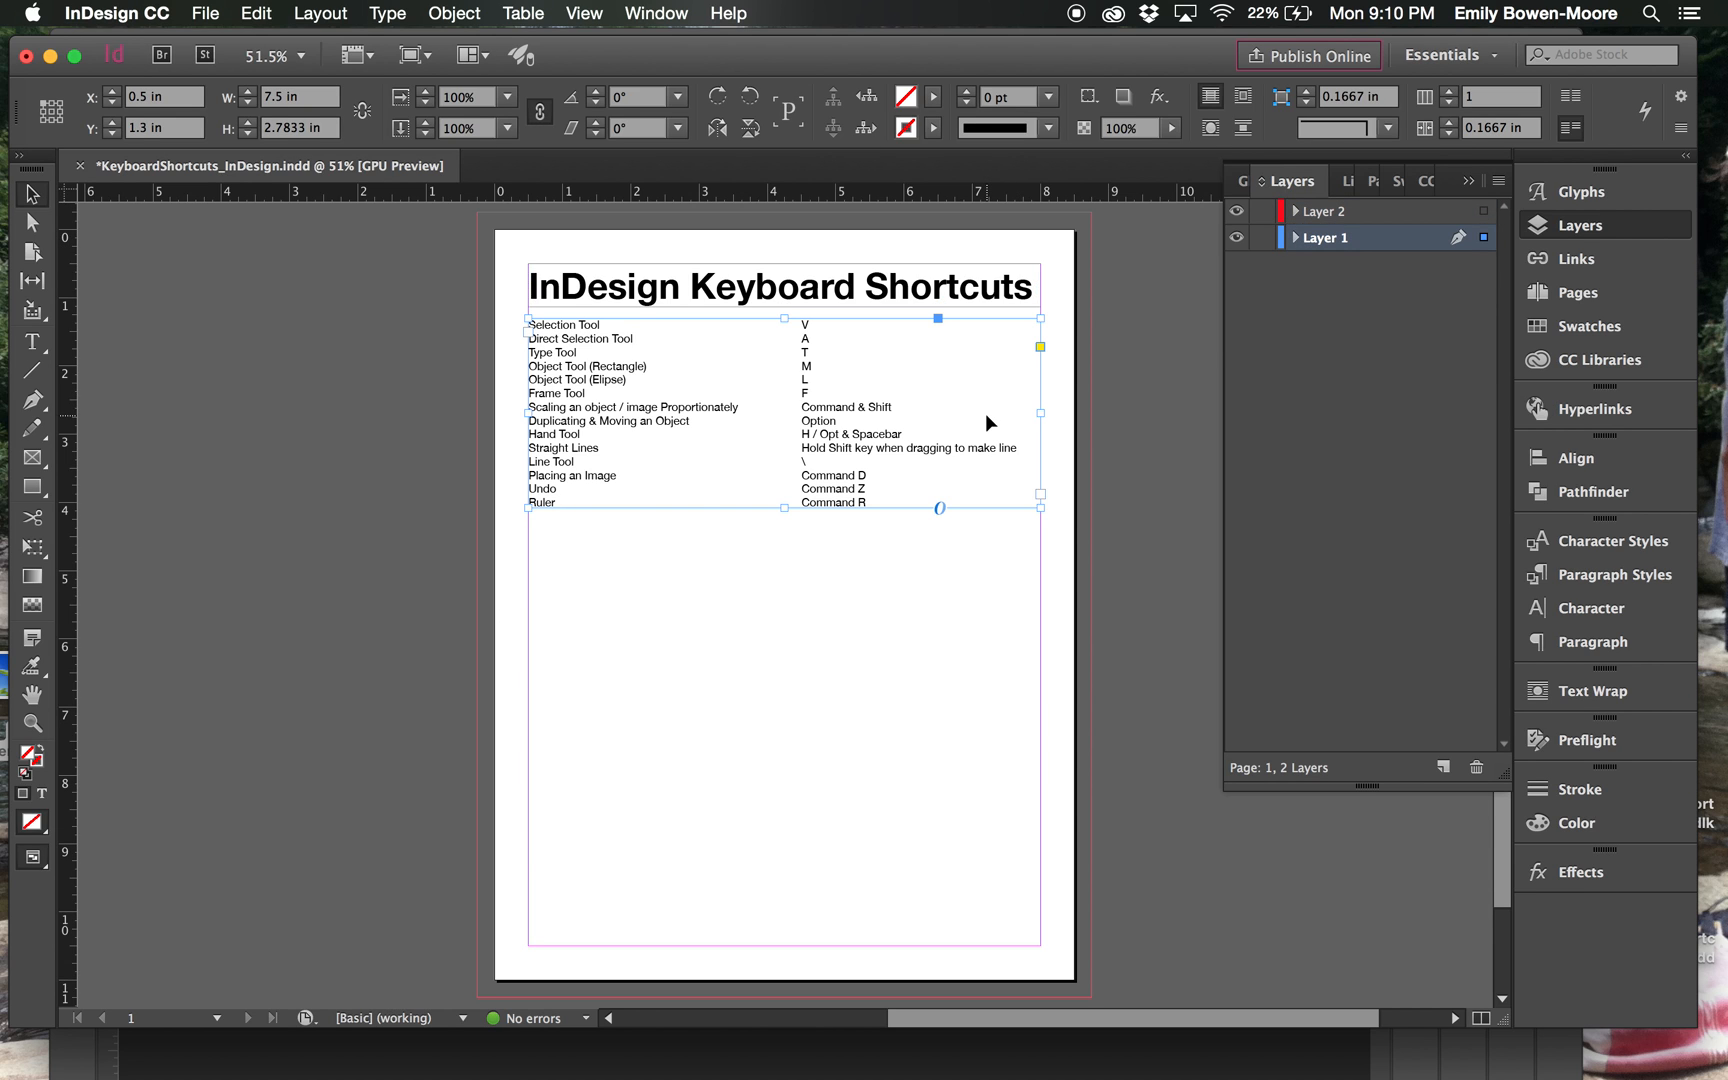
{"action": "left_click", "coordinate": [1348, 236]}
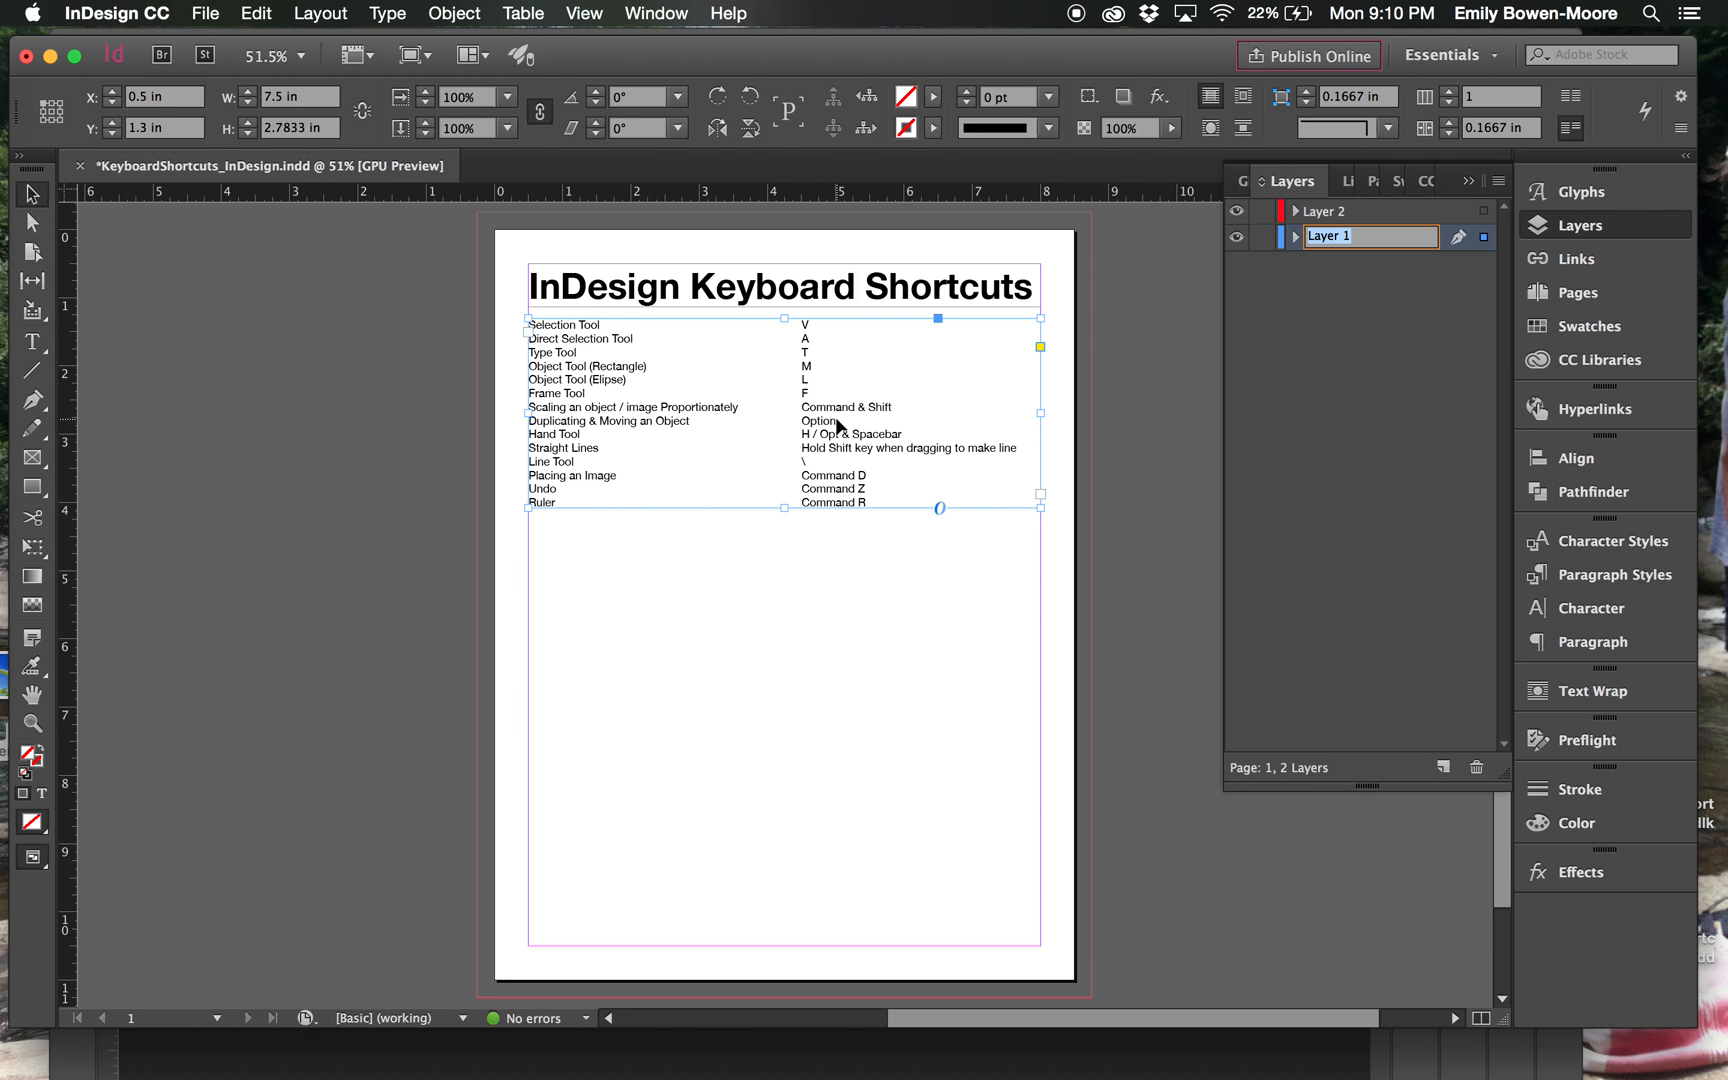
{"action": "left_click", "coordinate": [1467, 181]}
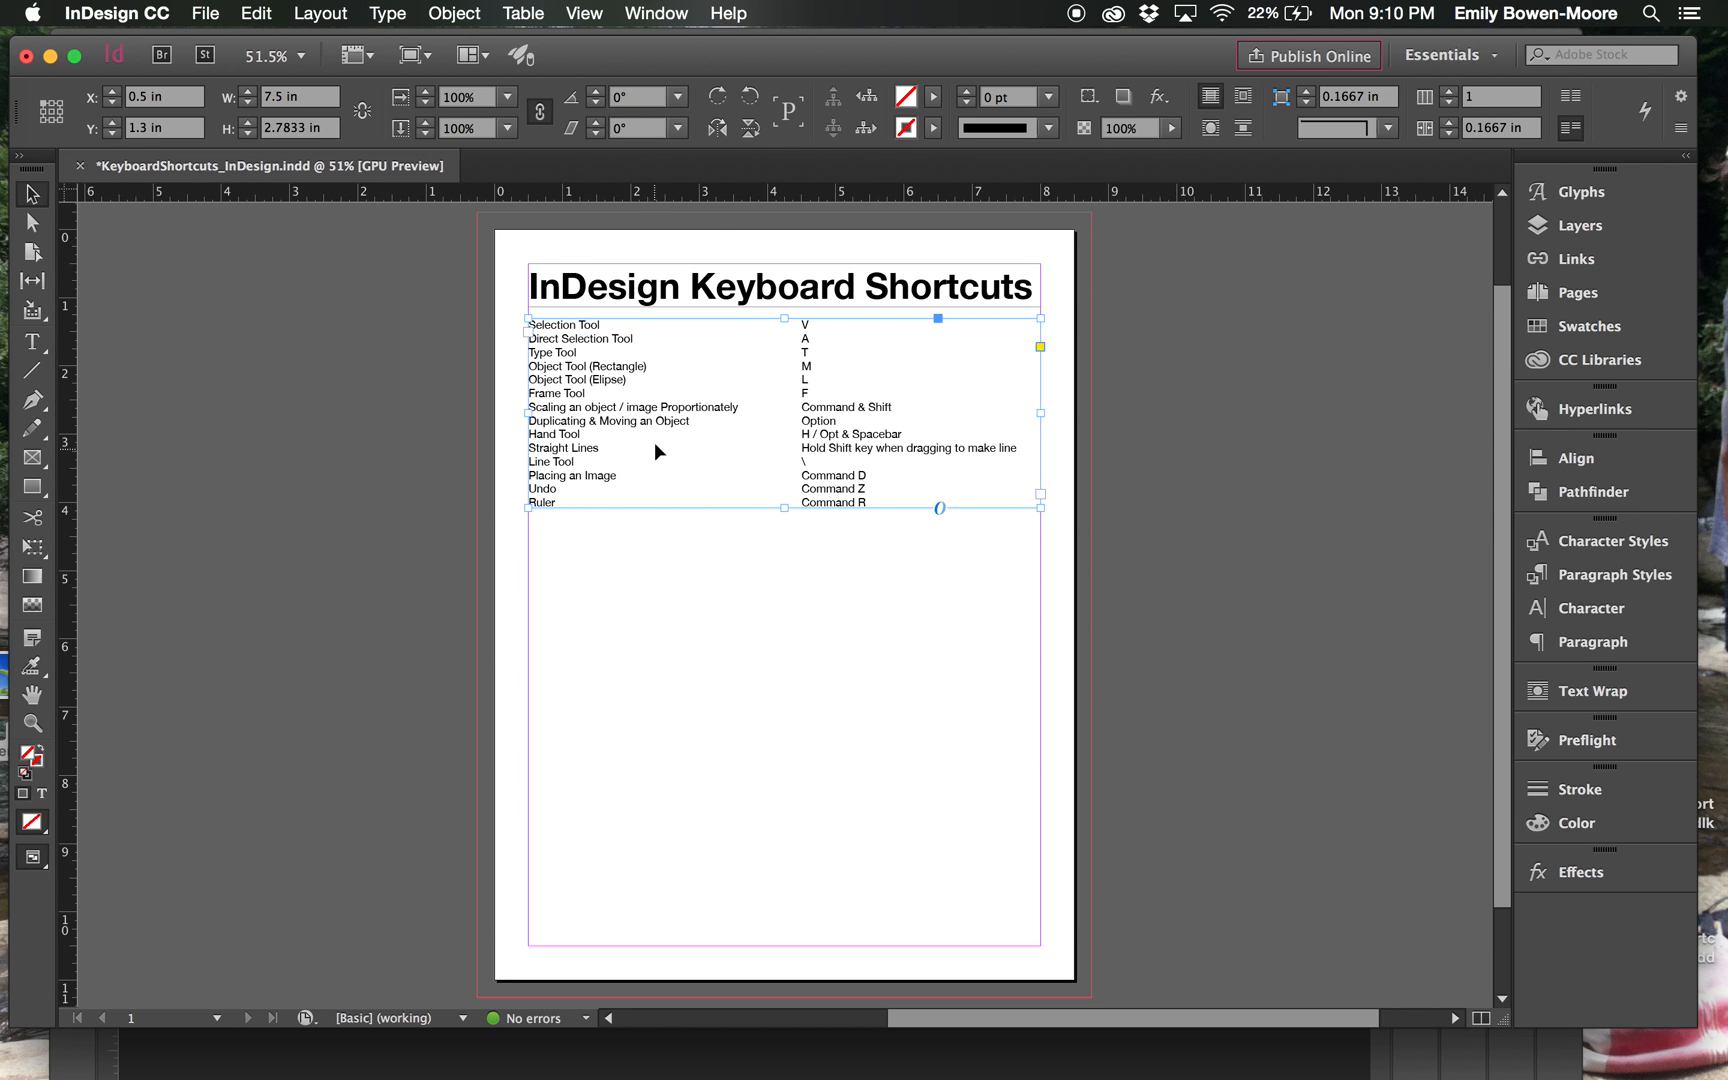
Alternate the selection between the title frame and the shortcut list frame, and clear it
{"action": "left_click", "coordinate": [725, 287]}
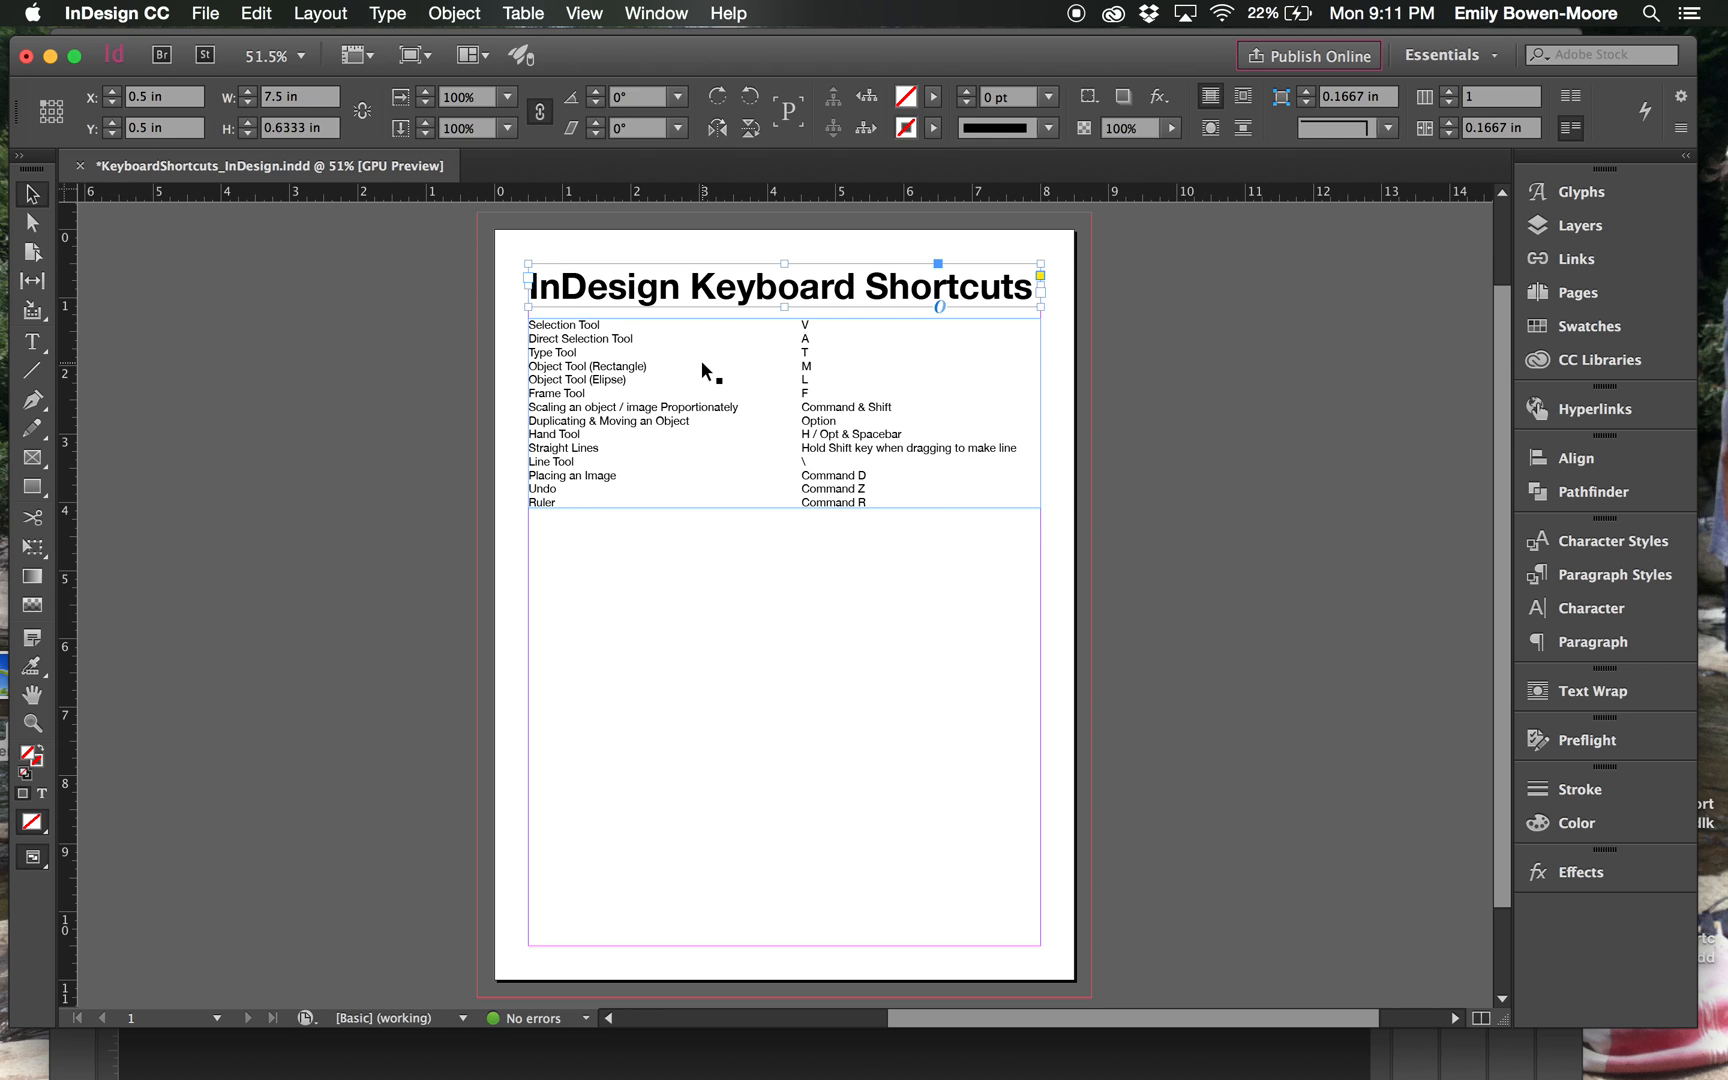
{"action": "left_click", "coordinate": [648, 349]}
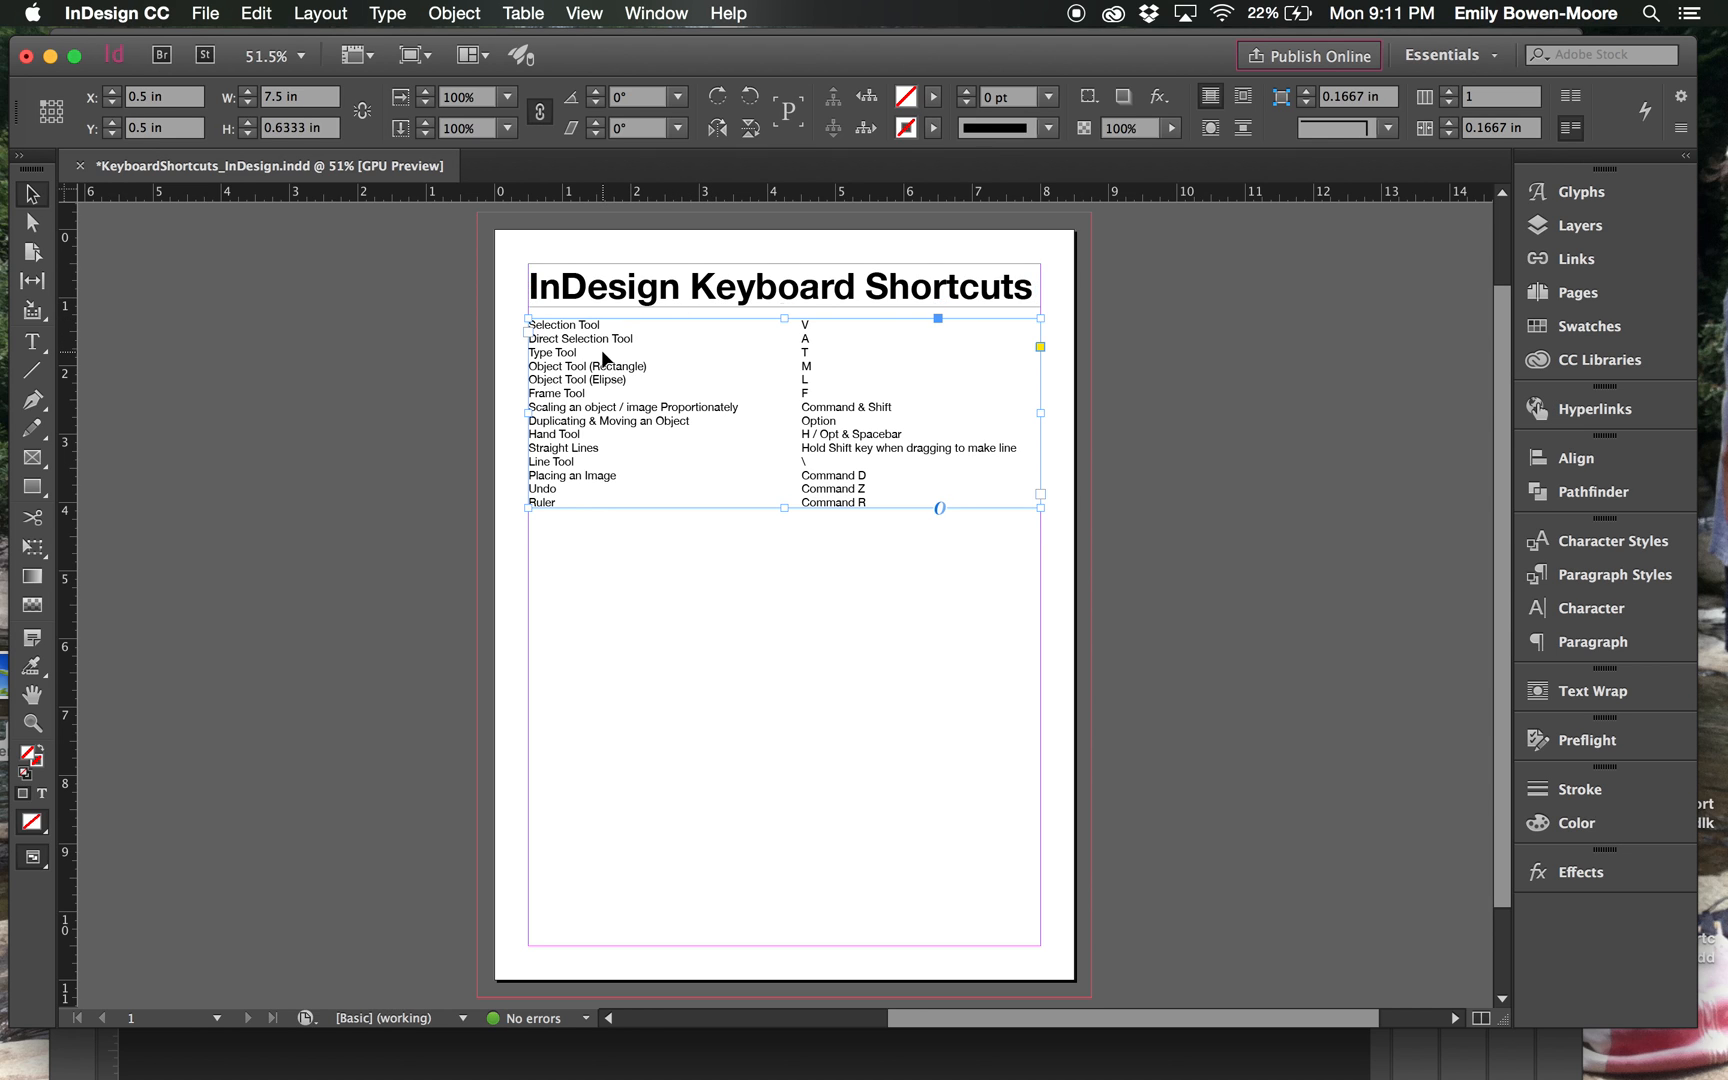
{"action": "left_click", "coordinate": [596, 291]}
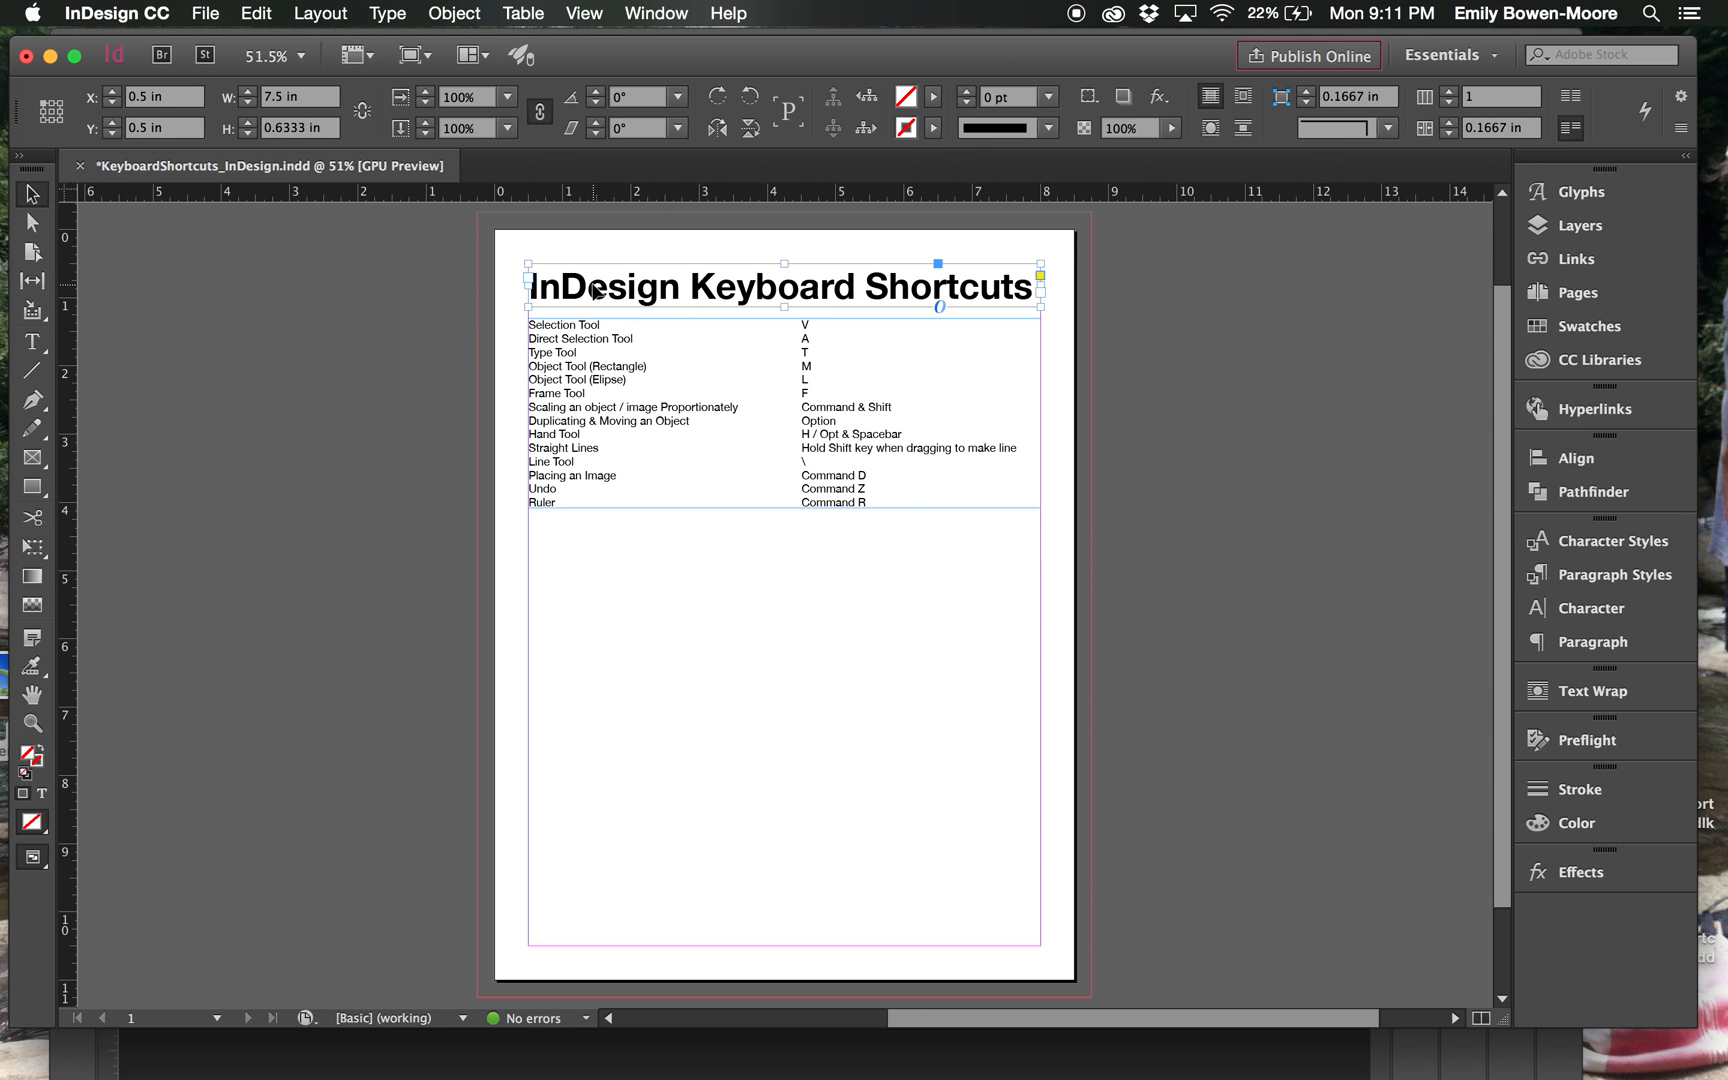
{"action": "left_click", "coordinate": [498, 316]}
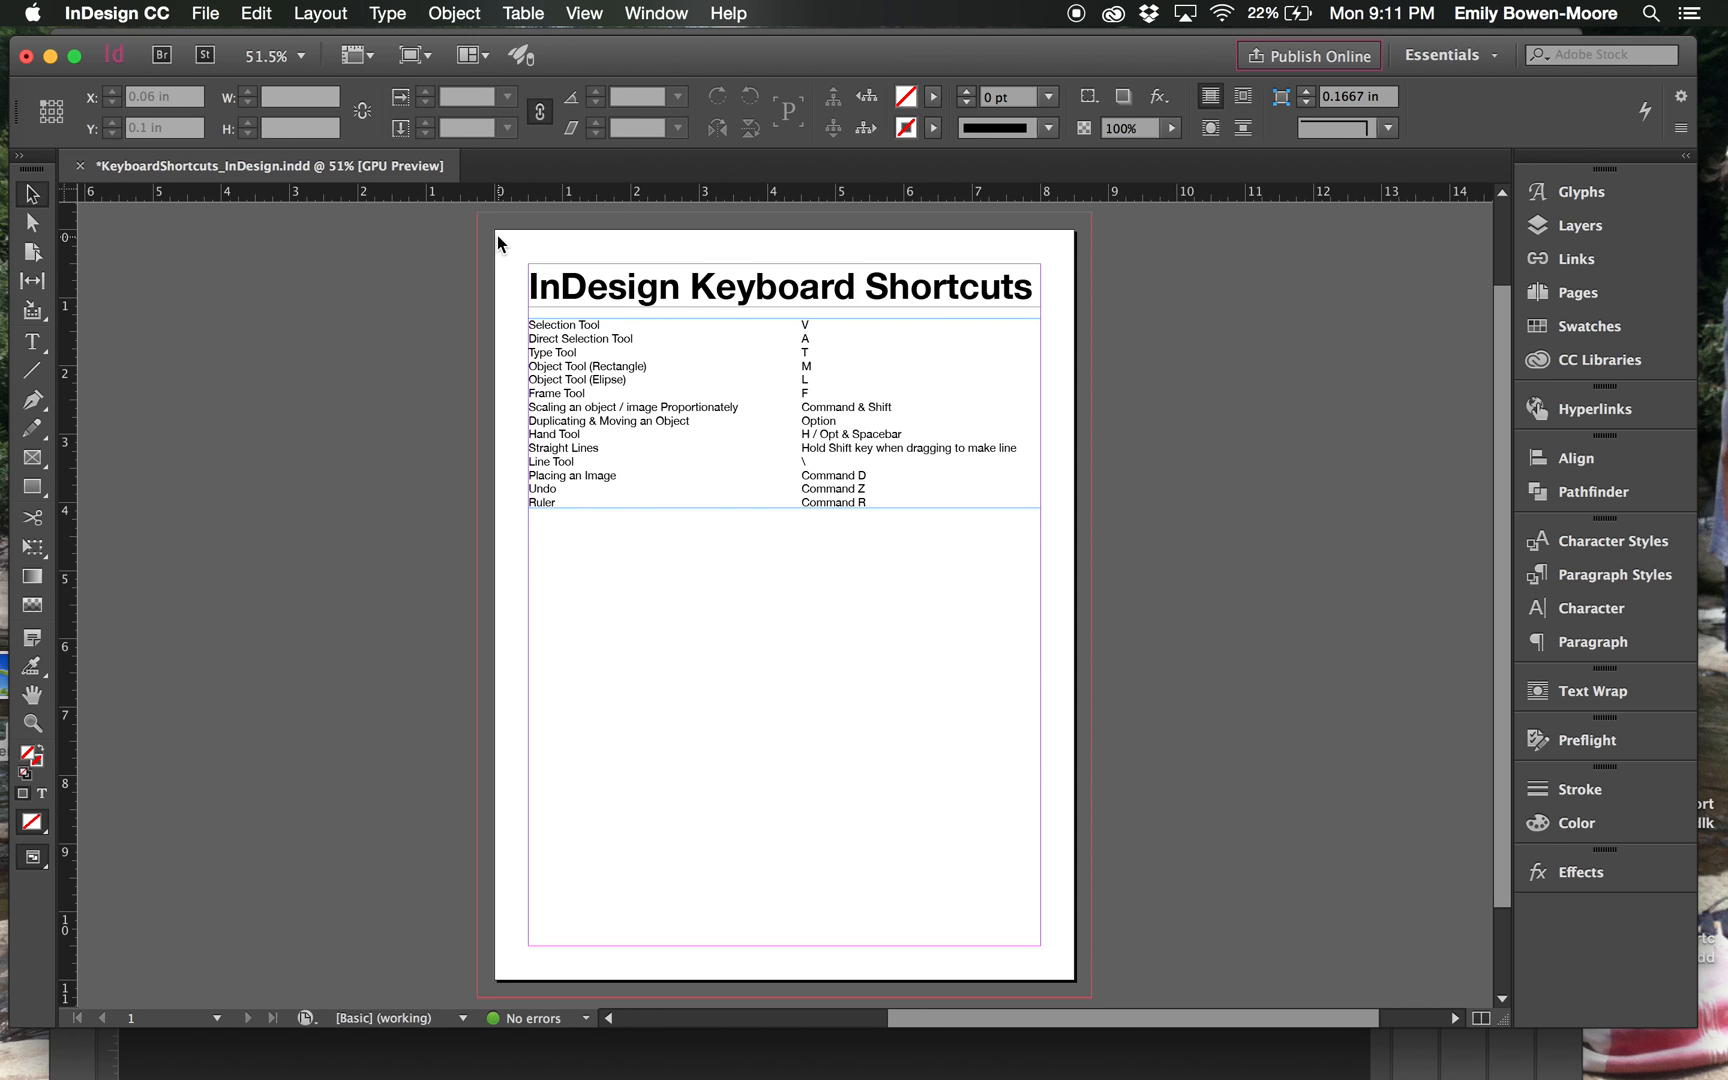
Marquee-select the title and shortcut list frames together, and clear the selection with marquees over the empty page area
{"action": "left_click_drag", "start_coordinate": [497, 236], "coordinate": [913, 562]}
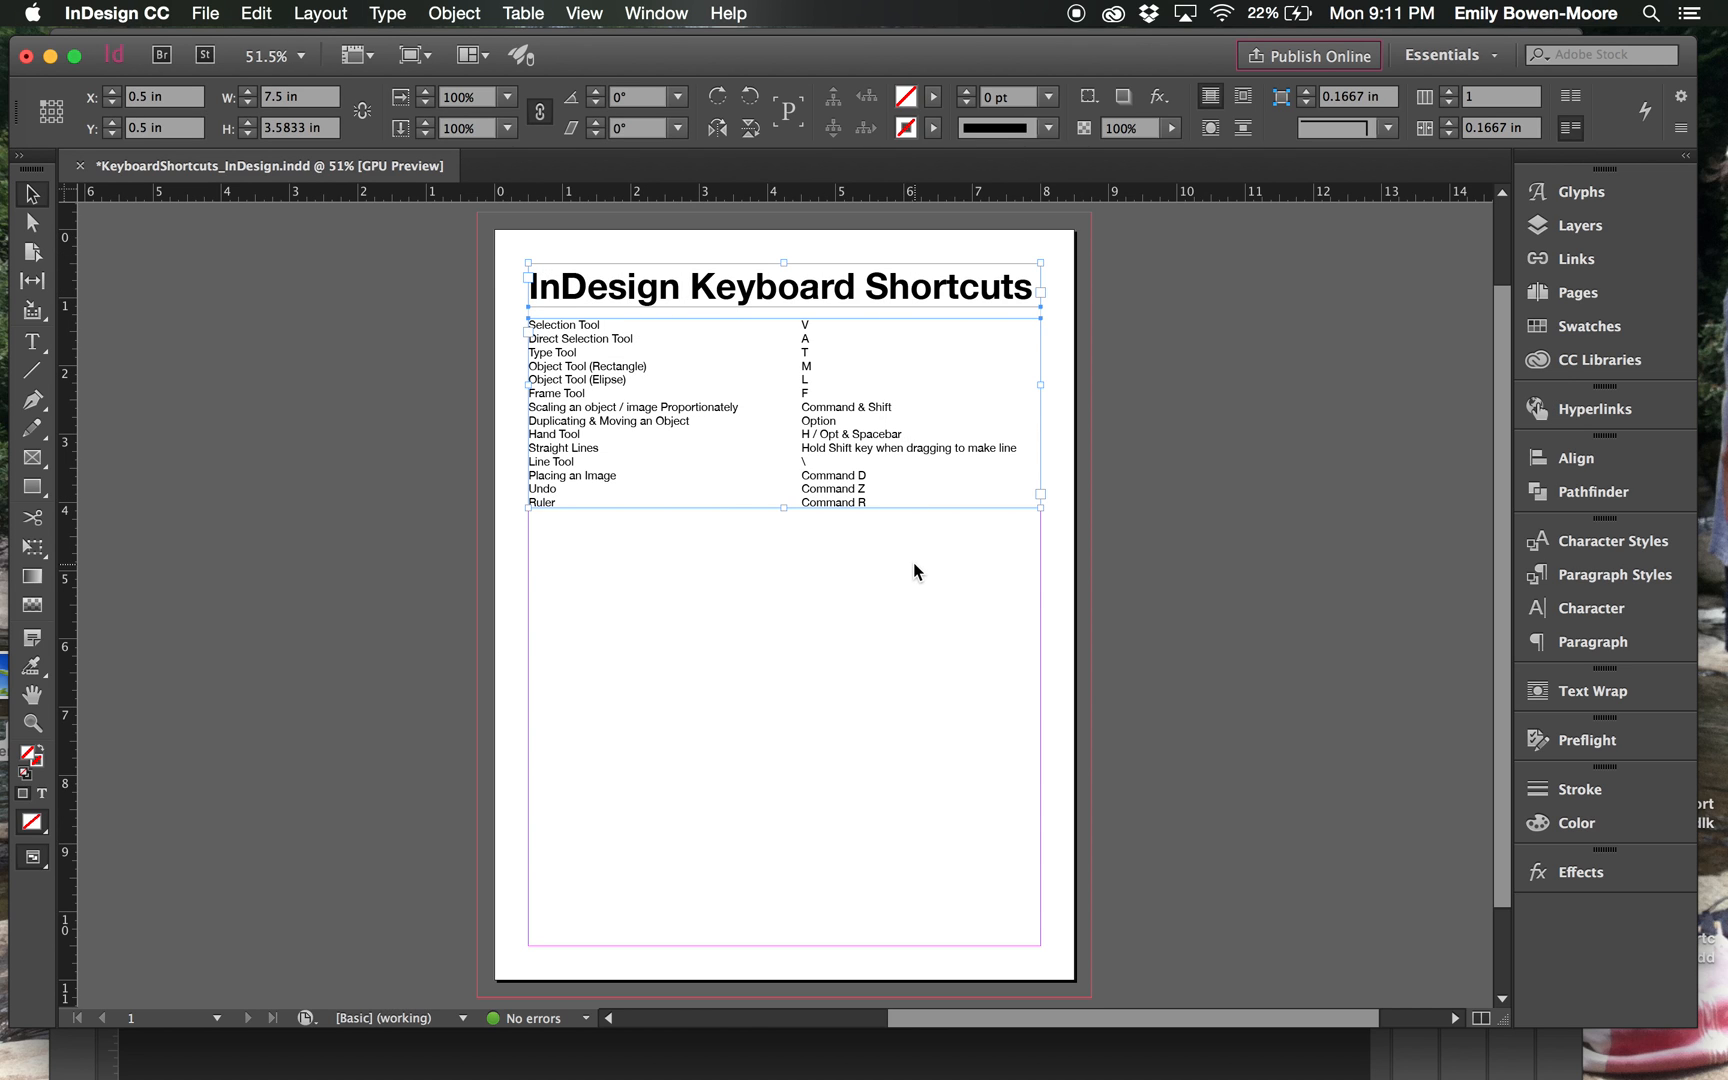
{"action": "mouse_move", "coordinate": [840, 425]}
{"action": "left_mouse_down"}
{"action": "mouse_move", "coordinate": [810, 544]}
{"action": "mouse_move", "coordinate": [899, 617]}
{"action": "mouse_move", "coordinate": [884, 479]}
{"action": "mouse_move", "coordinate": [838, 424]}
{"action": "left_mouse_up"}
{"action": "left_click_drag", "start_coordinate": [691, 543], "coordinate": [930, 775]}
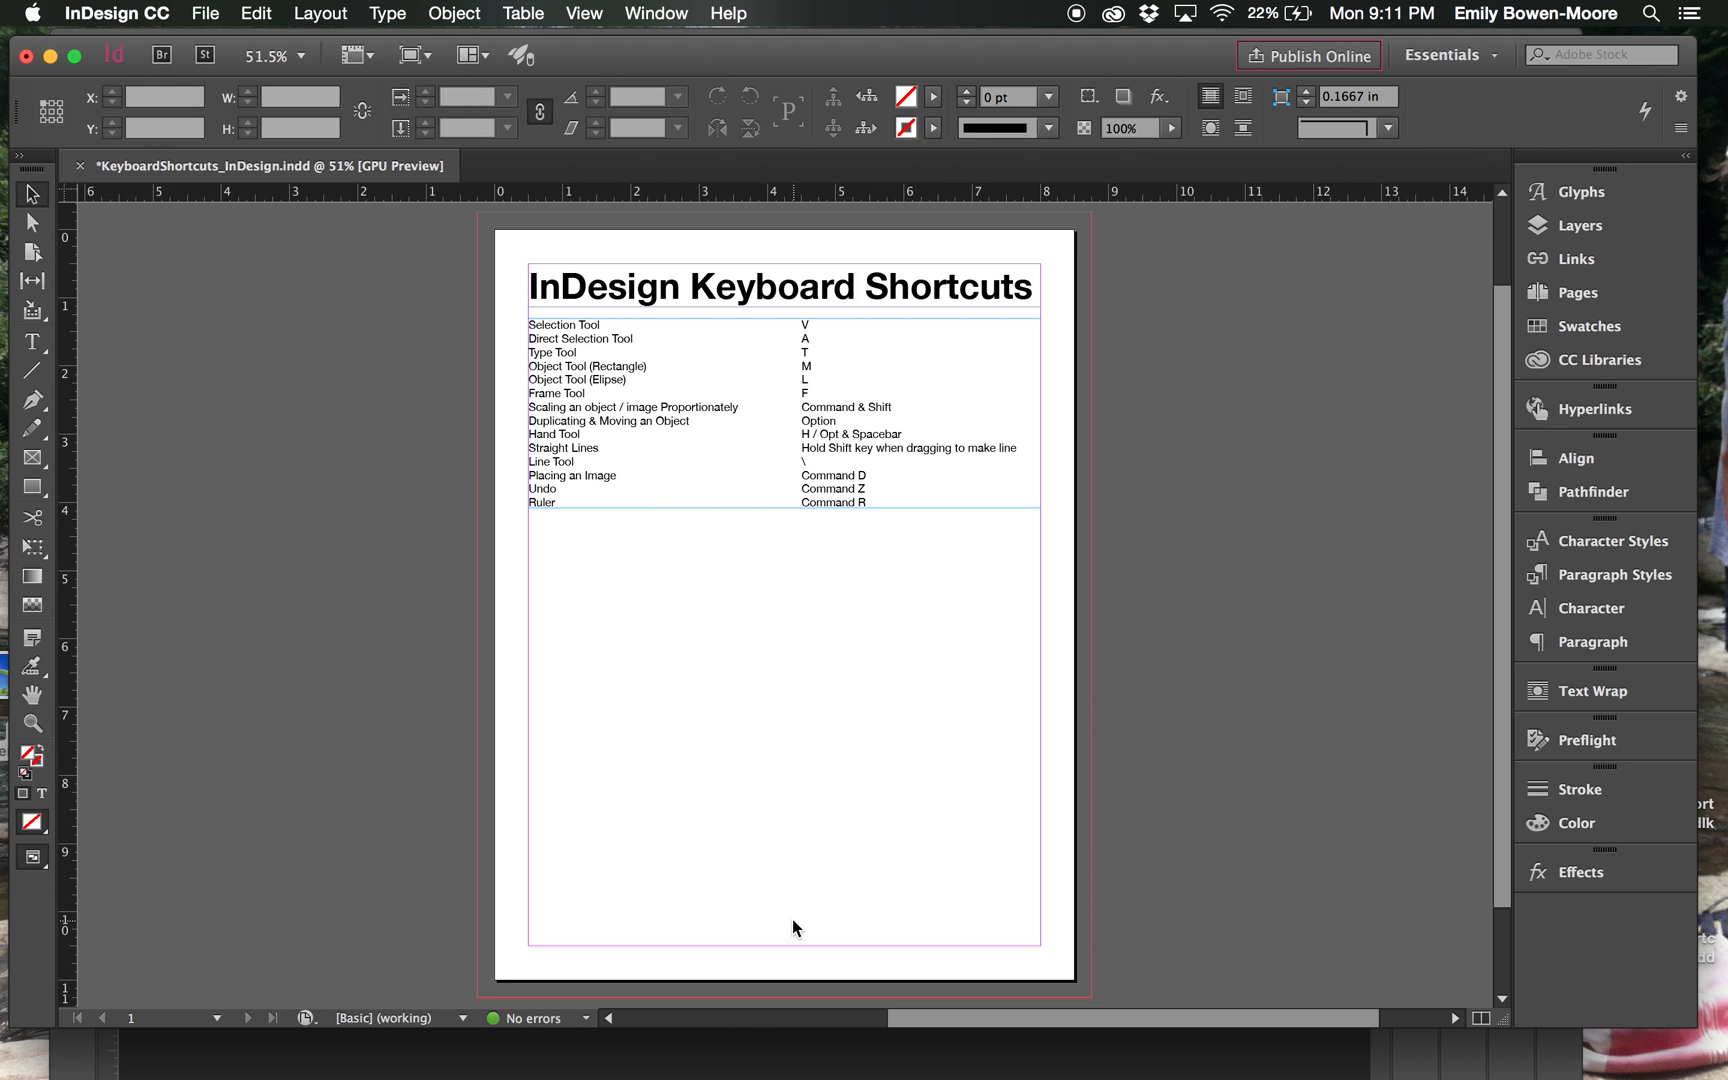
{"action": "left_click_drag", "start_coordinate": [590, 683], "coordinate": [846, 740]}
{"action": "left_click_drag", "start_coordinate": [676, 549], "coordinate": [865, 756]}
Select the shortcut list and title frames together, and step their combined width down and back up
{"action": "left_click", "coordinate": [703, 425]}
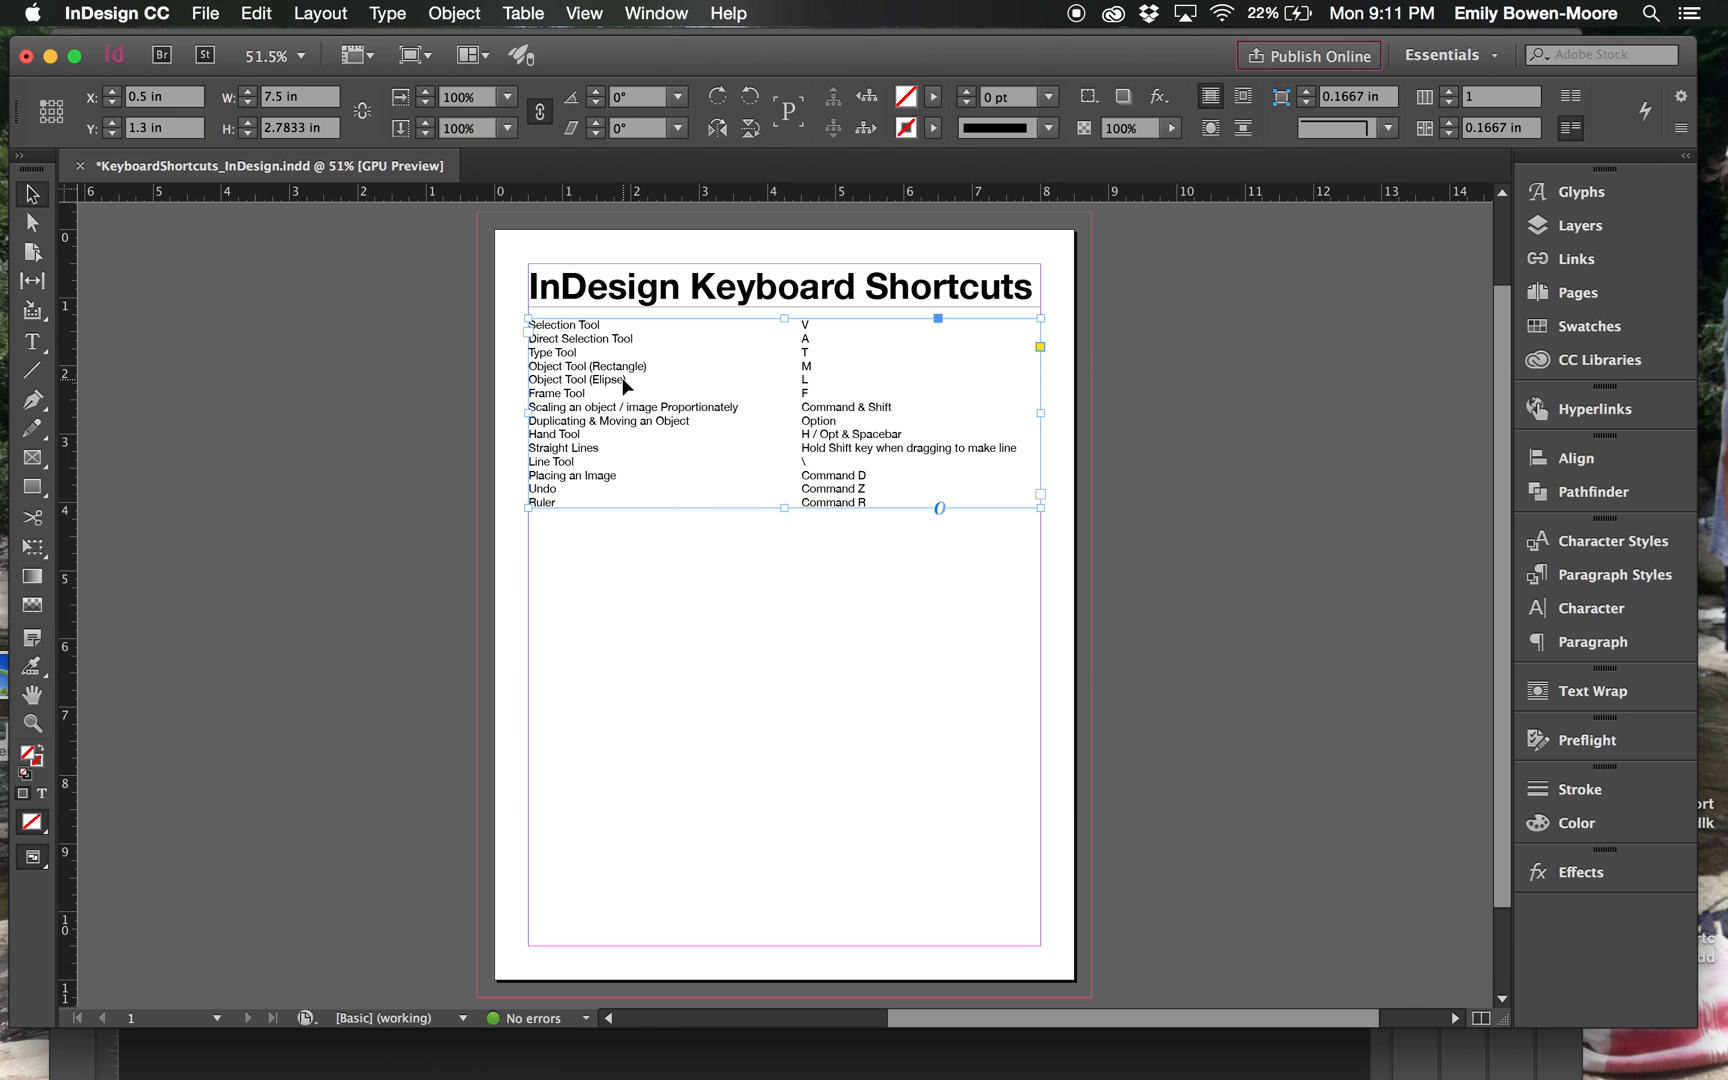
{"action": "left_click", "coordinate": [660, 287], "text": "shift"}
{"action": "left_click", "coordinate": [248, 103]}
{"action": "left_click", "coordinate": [248, 103]}
{"action": "left_click", "coordinate": [248, 103]}
{"action": "left_click", "coordinate": [248, 103]}
{"action": "left_click", "coordinate": [249, 91]}
{"action": "left_click", "coordinate": [249, 91]}
{"action": "left_click", "coordinate": [249, 91]}
{"action": "left_click", "coordinate": [249, 91]}
{"action": "left_click", "coordinate": [249, 91]}
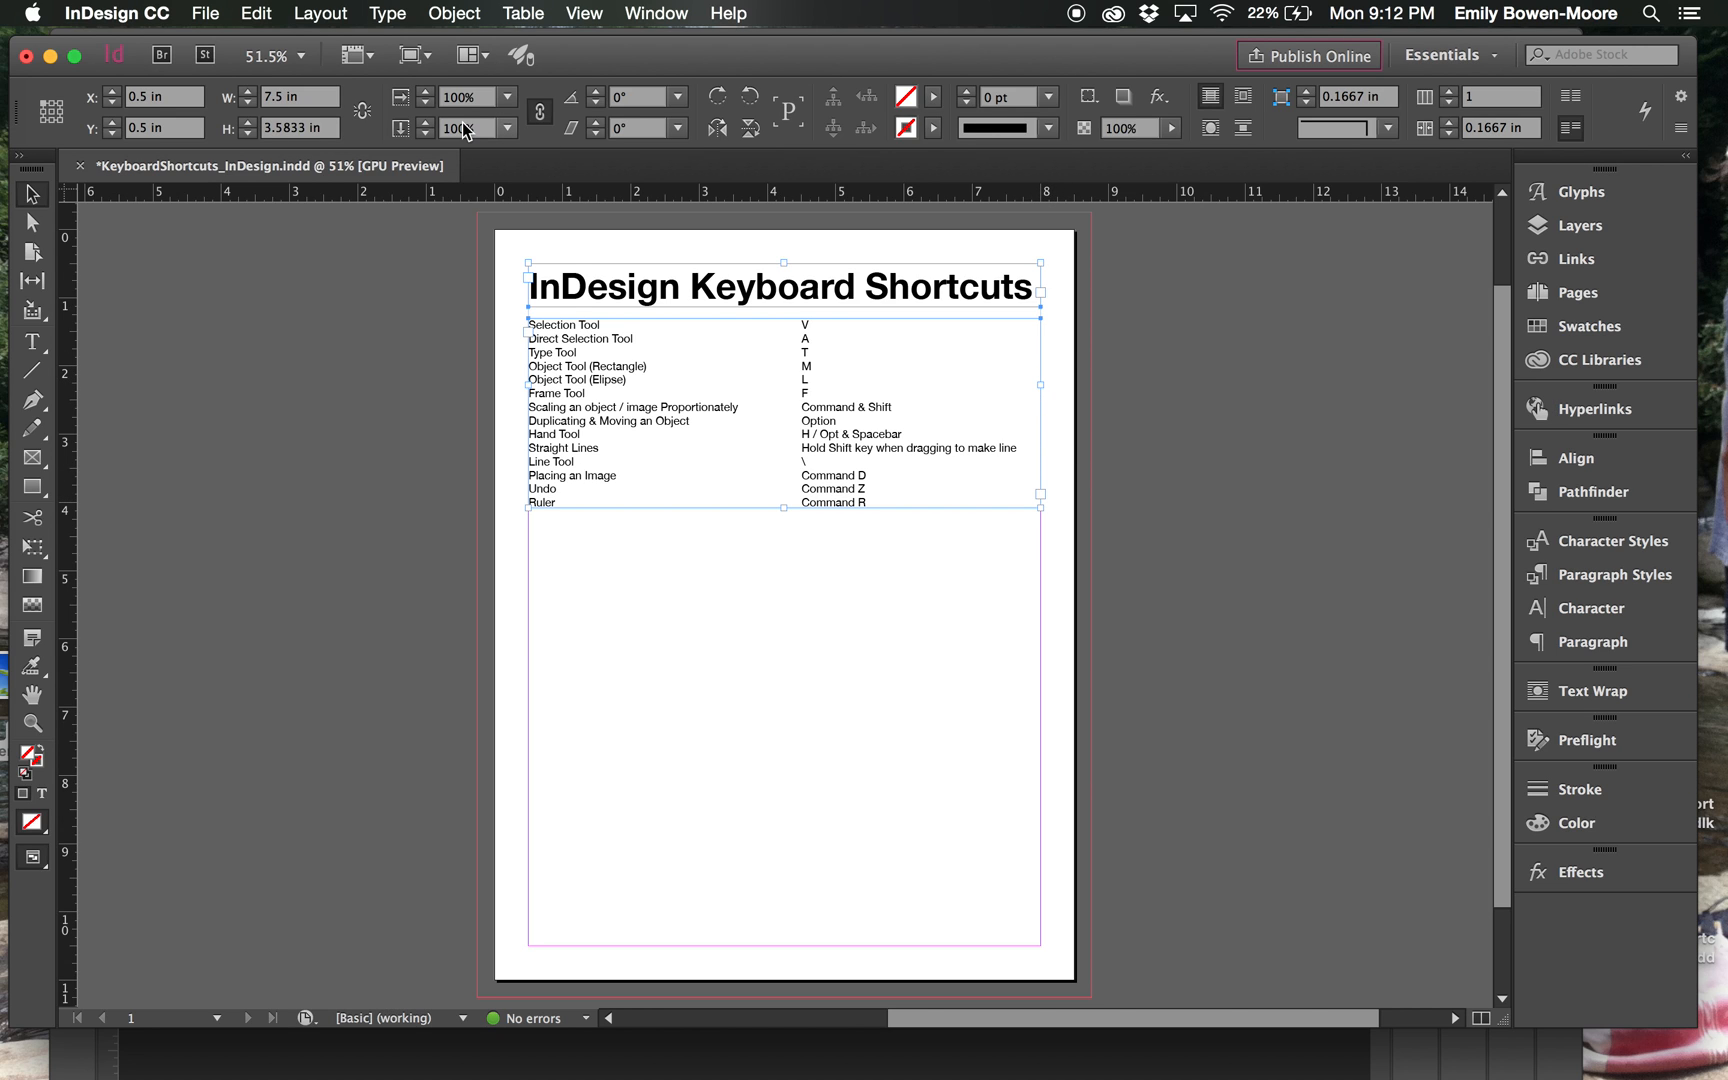
{"action": "left_click", "coordinate": [539, 113]}
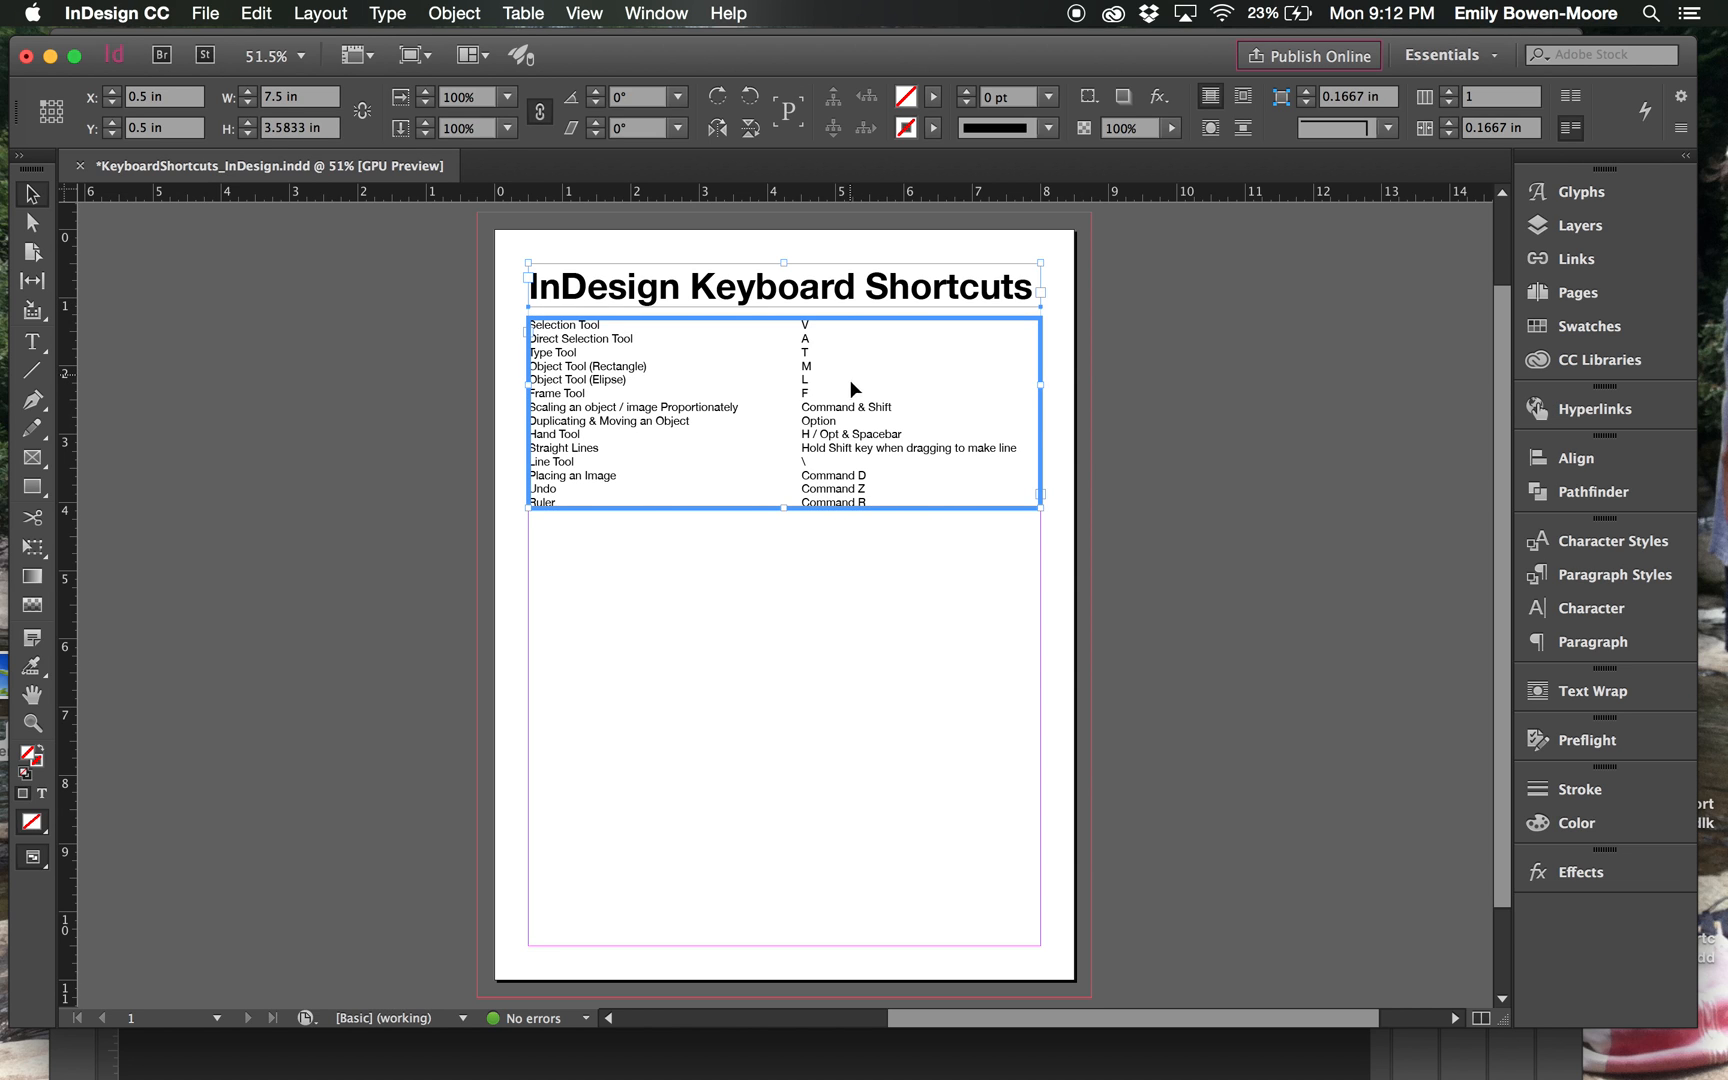
Fill the shortcut list frame with the yellow C=0 M=0 Y=100 K=0 swatch and undo the fill
{"action": "left_click", "coordinate": [913, 383]}
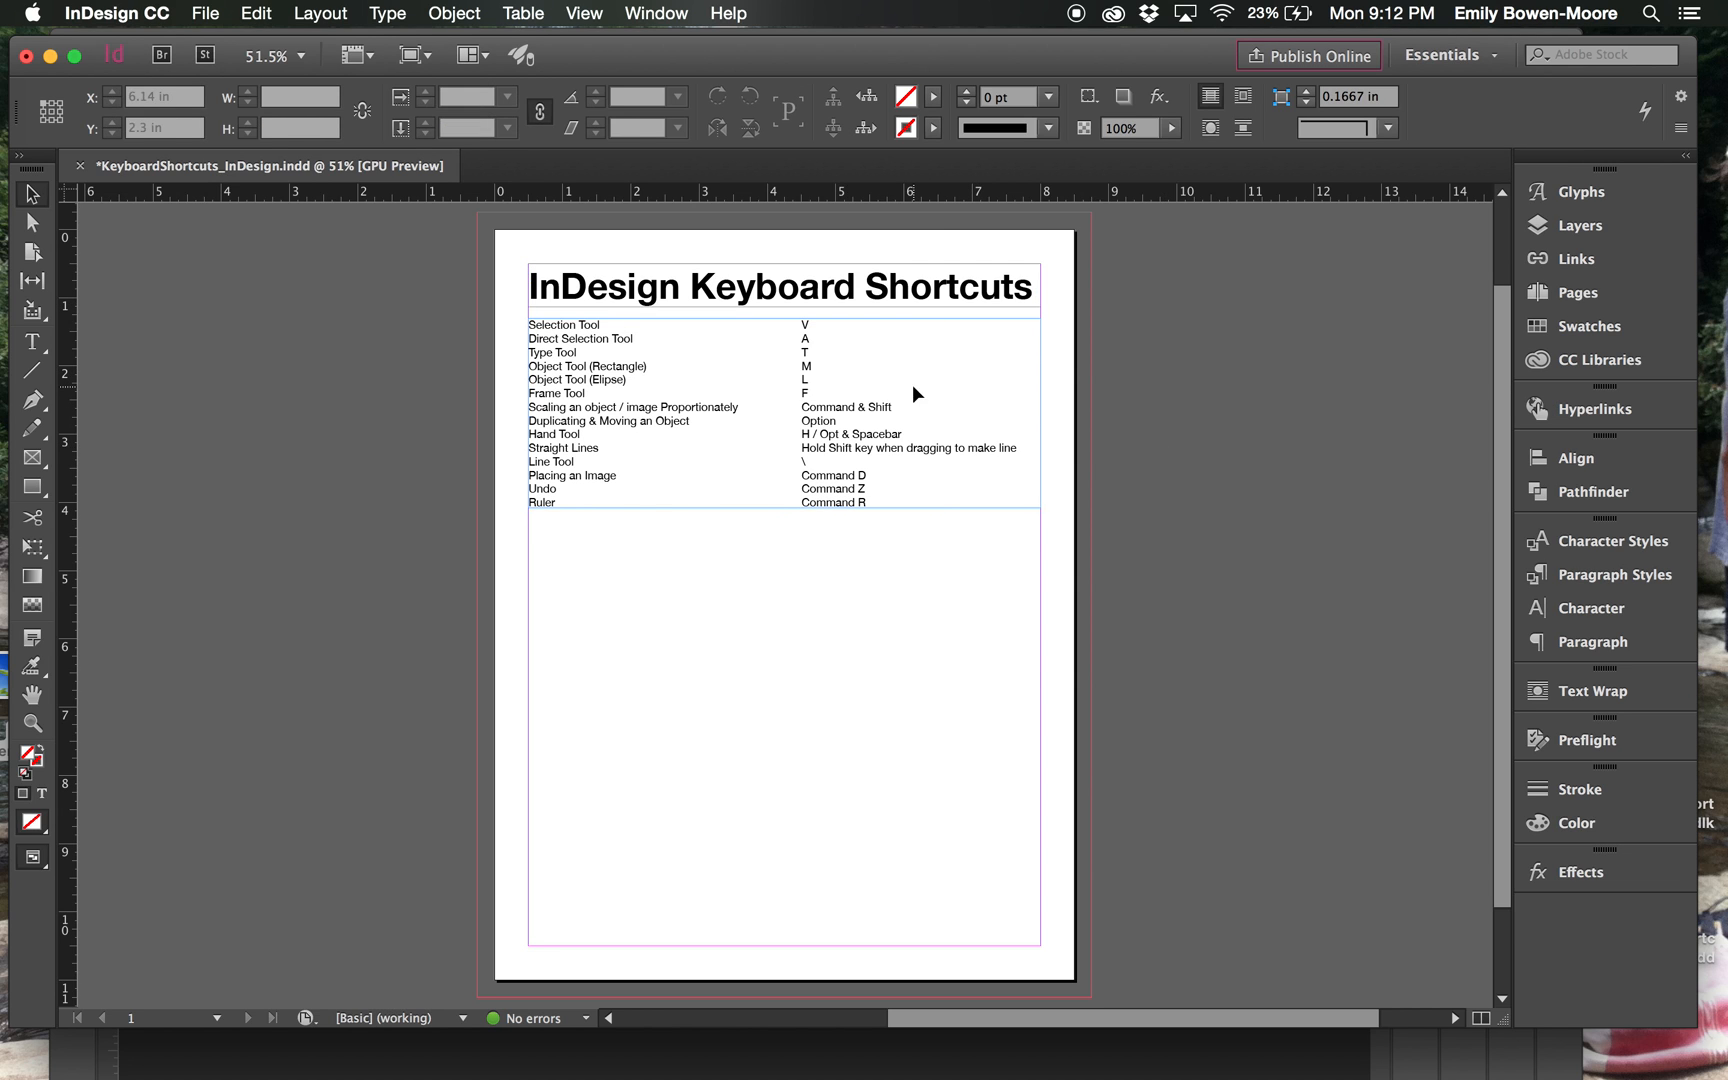
{"action": "left_click", "coordinate": [933, 96]}
{"action": "left_click", "coordinate": [760, 316]}
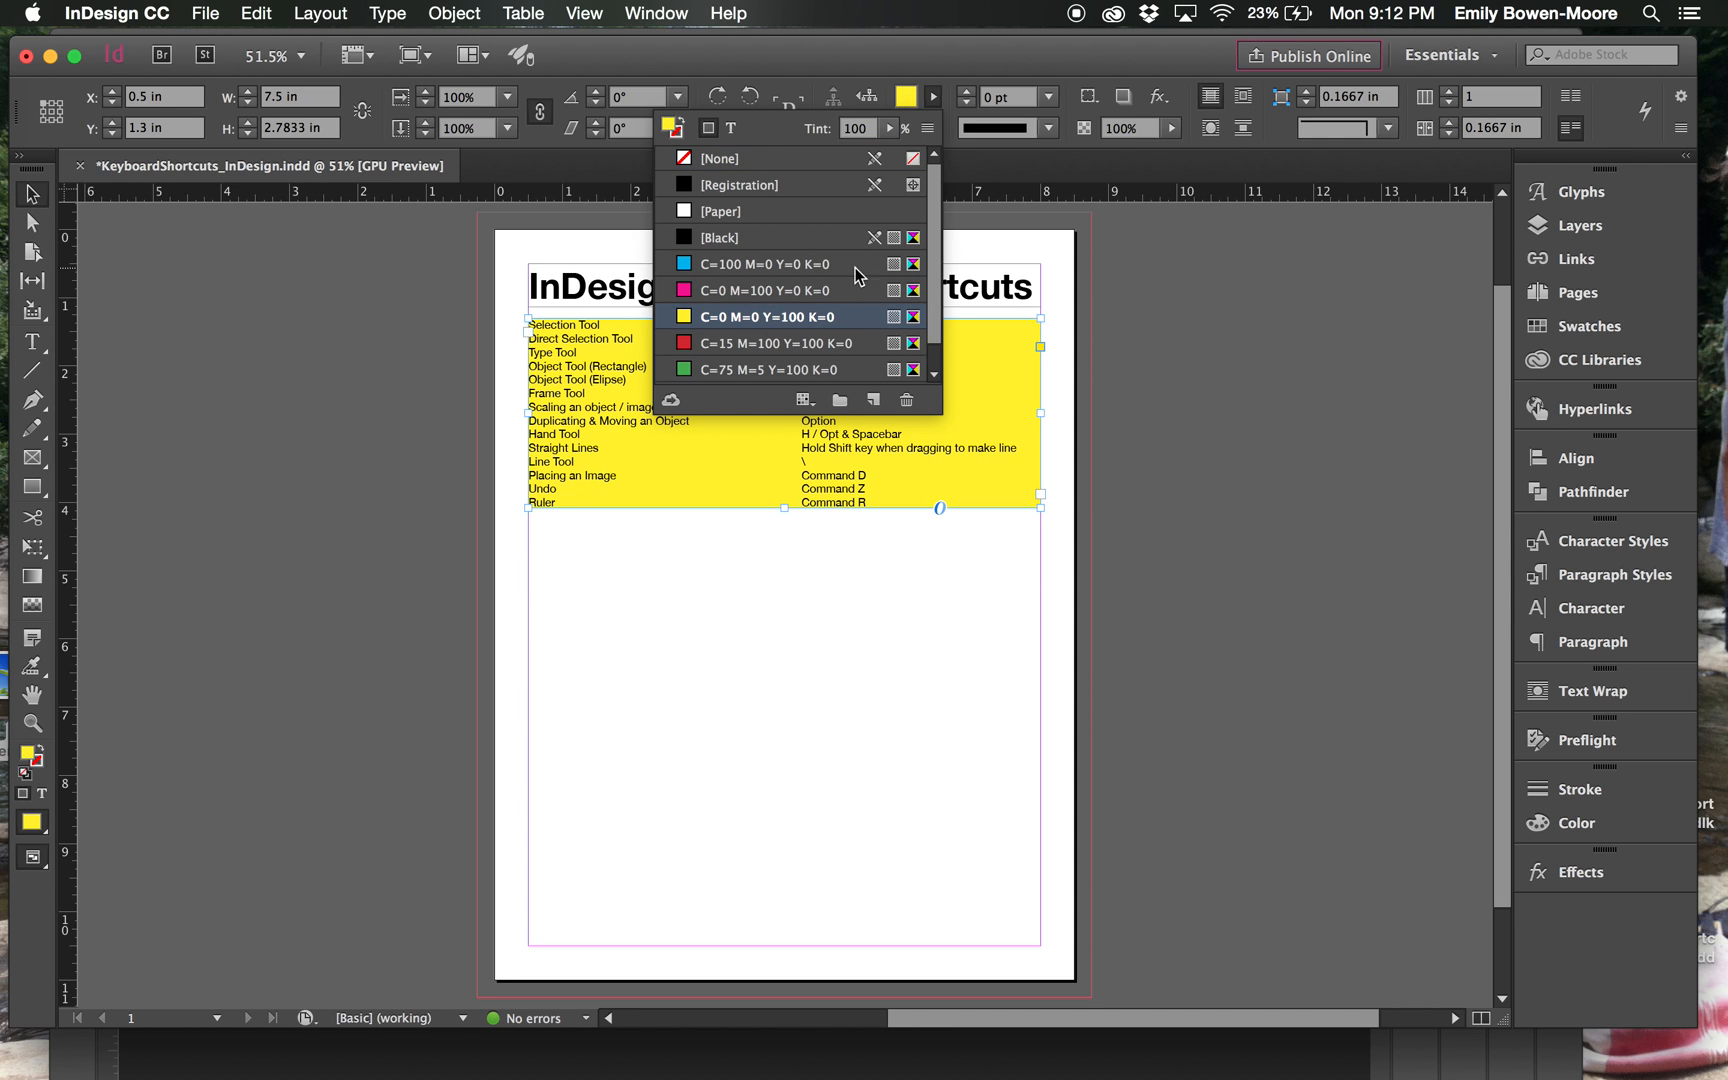
{"action": "left_click", "coordinate": [1345, 508]}
{"action": "key", "text": "super+z"}
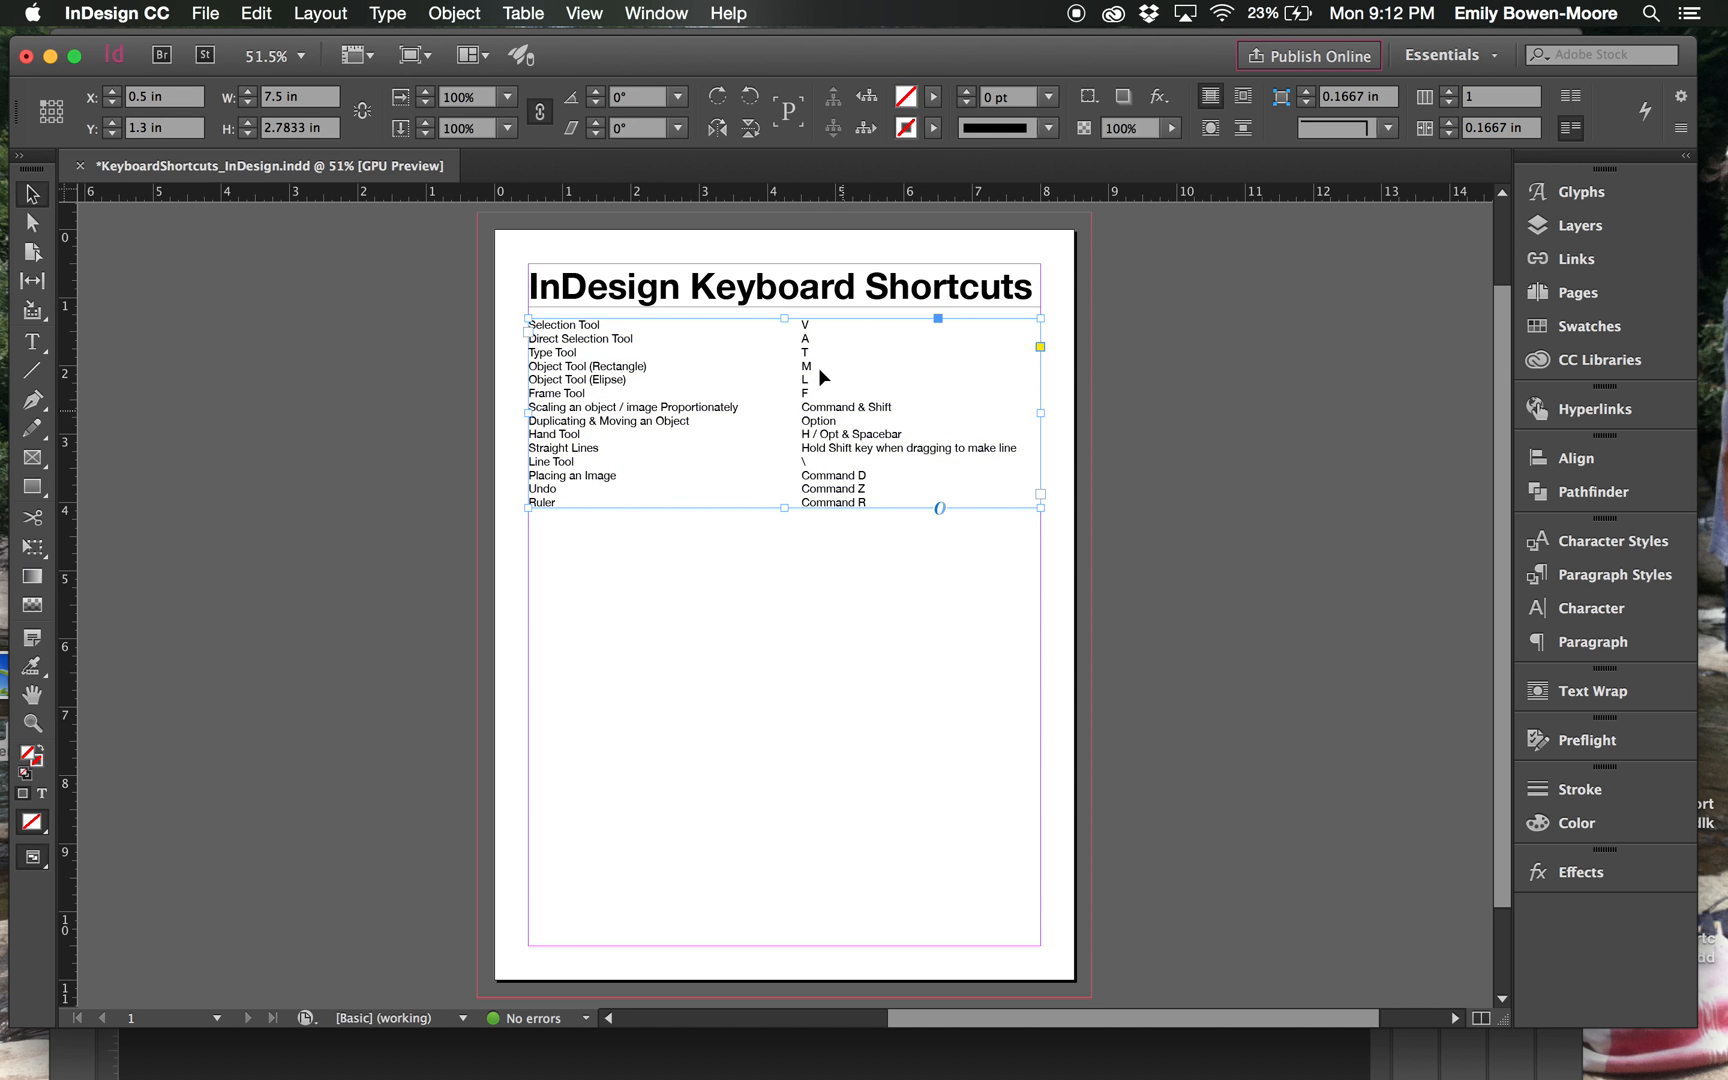
Select both text frames with the shortcut list as key object, and align their horizontal centers
{"action": "left_click_drag", "start_coordinate": [529, 238], "coordinate": [863, 518]}
{"action": "left_click", "coordinate": [852, 342]}
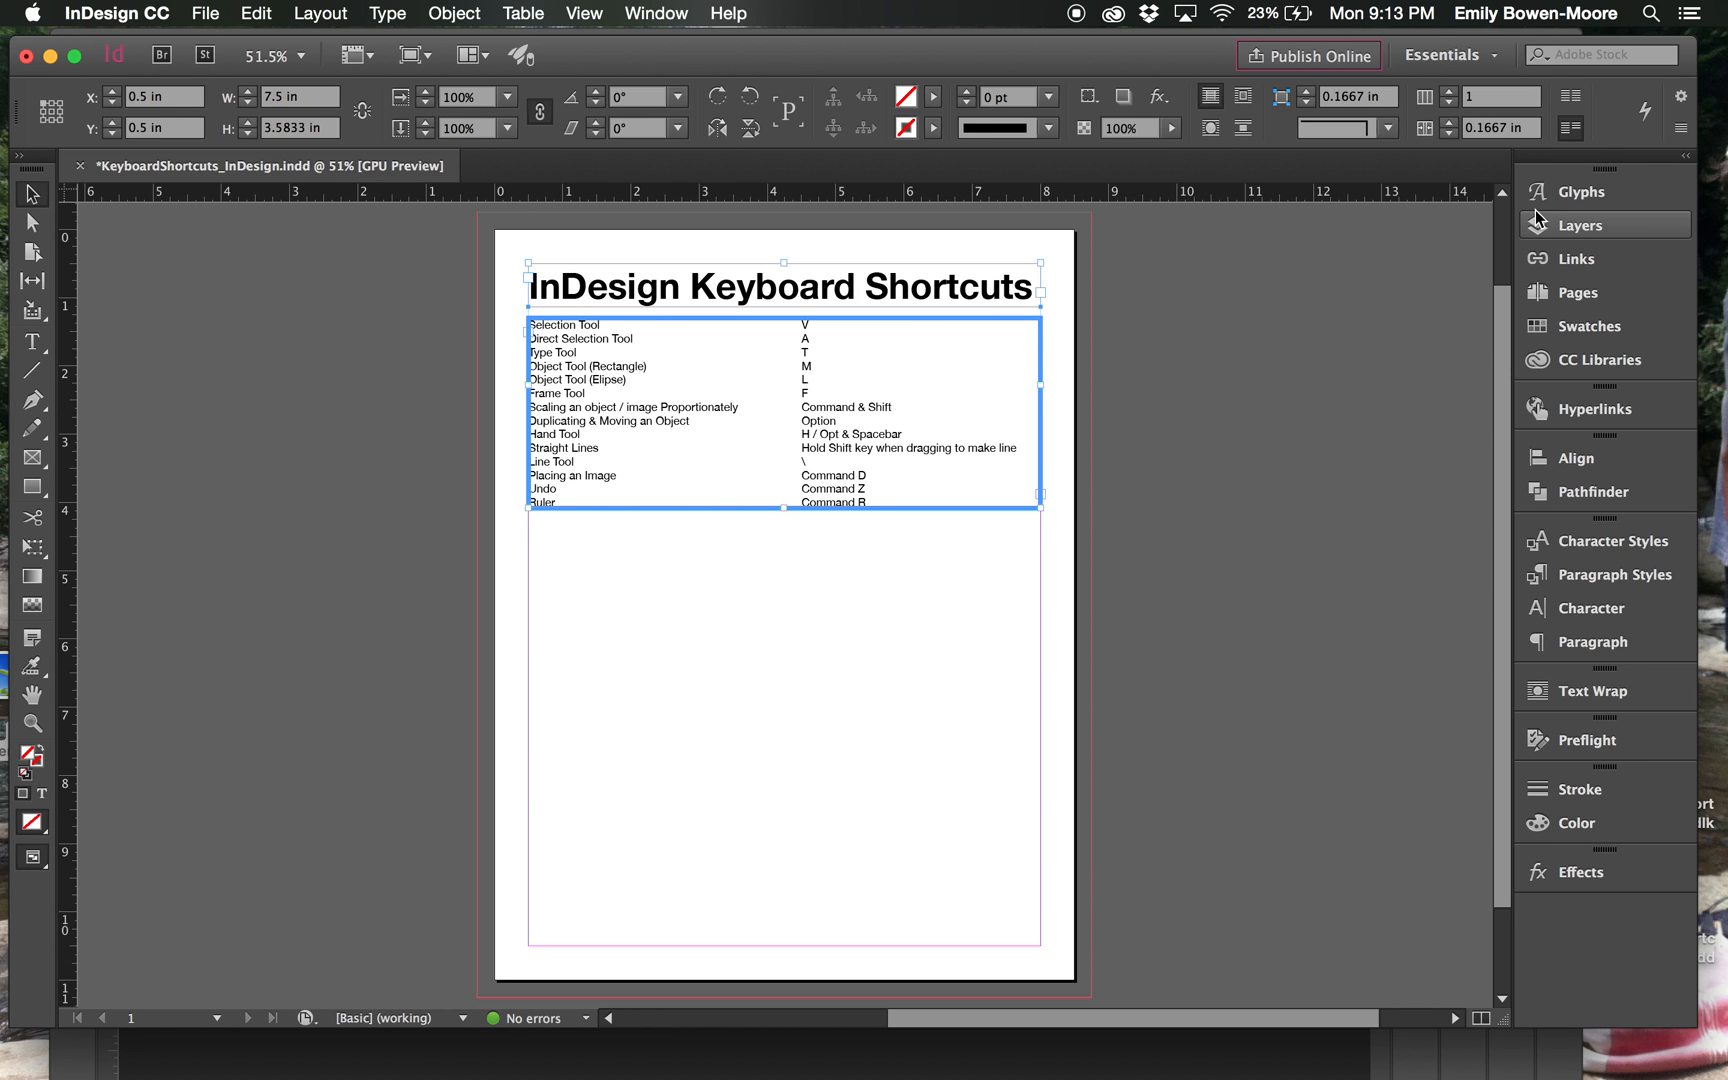
{"action": "left_click", "coordinate": [1590, 460]}
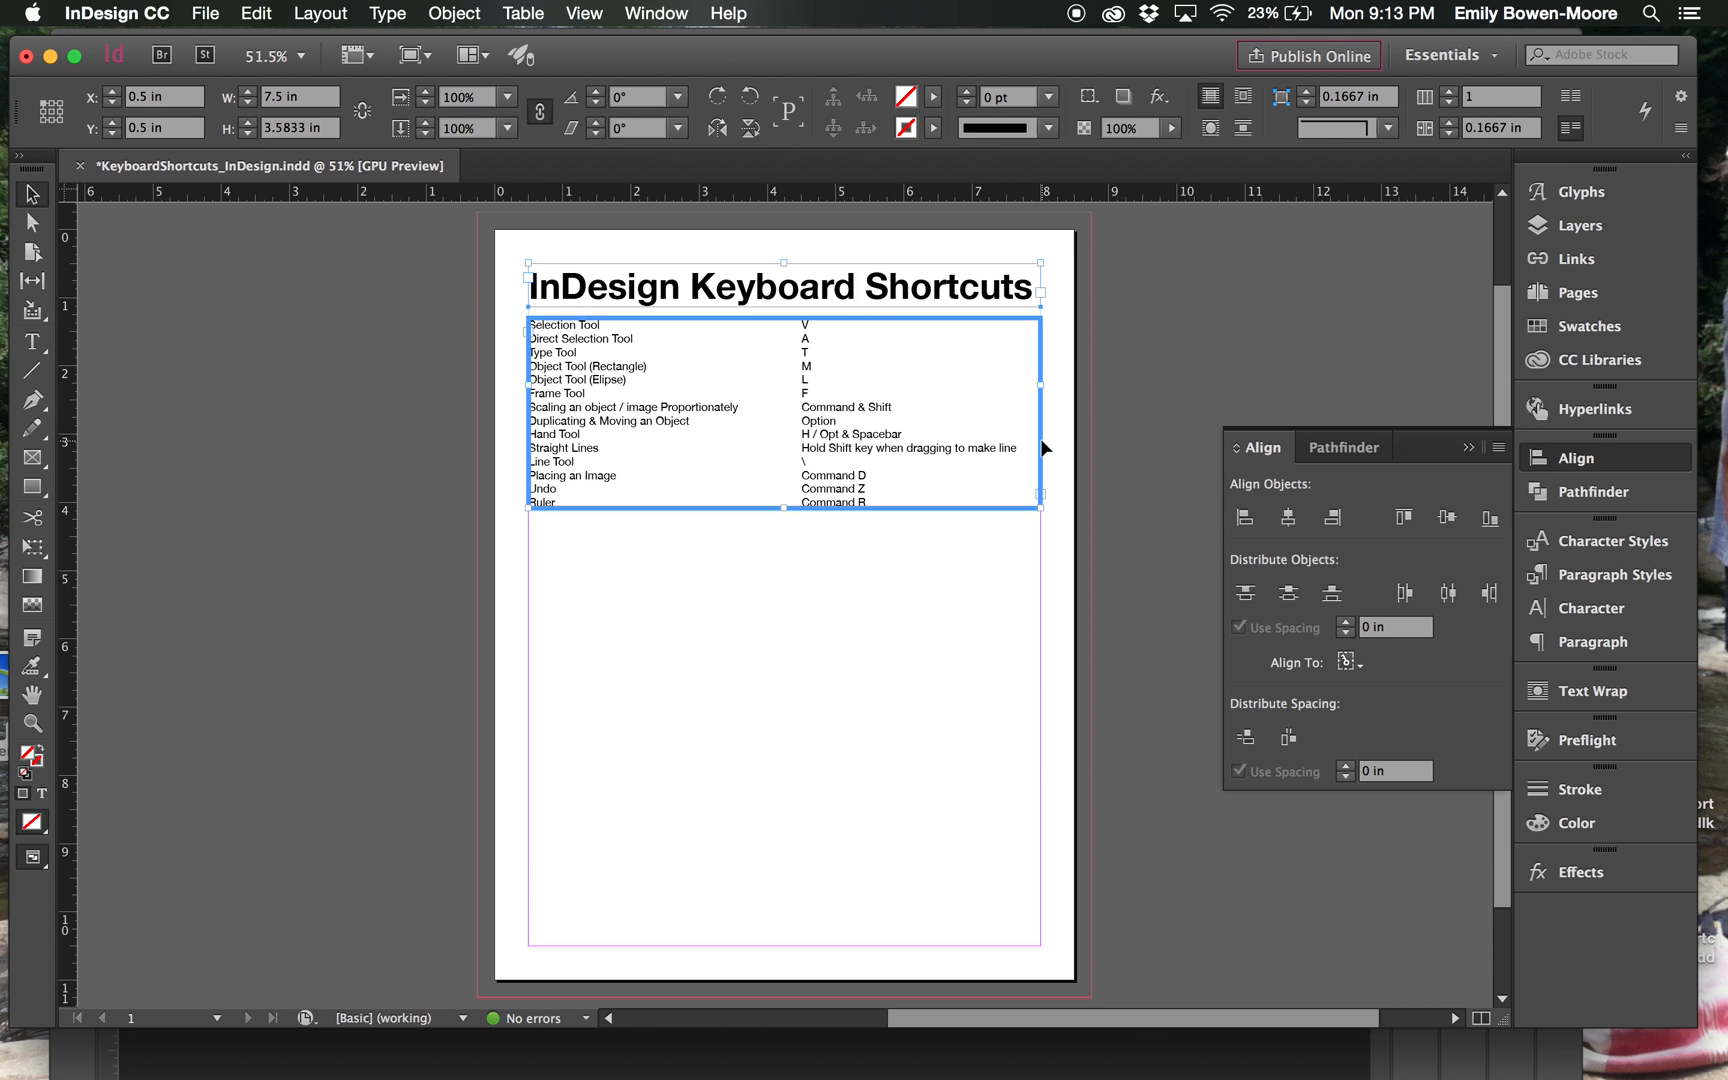
{"action": "left_click", "coordinate": [1289, 520]}
{"action": "left_click", "coordinate": [1138, 329]}
Shift the shortcut list frame about 0.3 in right and 0.17 in down, and center it horizontally on the title frame as key object
{"action": "mouse_move", "coordinate": [953, 369]}
{"action": "left_mouse_down"}
{"action": "mouse_move", "coordinate": [977, 389]}
{"action": "mouse_move", "coordinate": [941, 364]}
{"action": "left_mouse_up"}
{"action": "left_click_drag", "start_coordinate": [679, 247], "coordinate": [933, 468]}
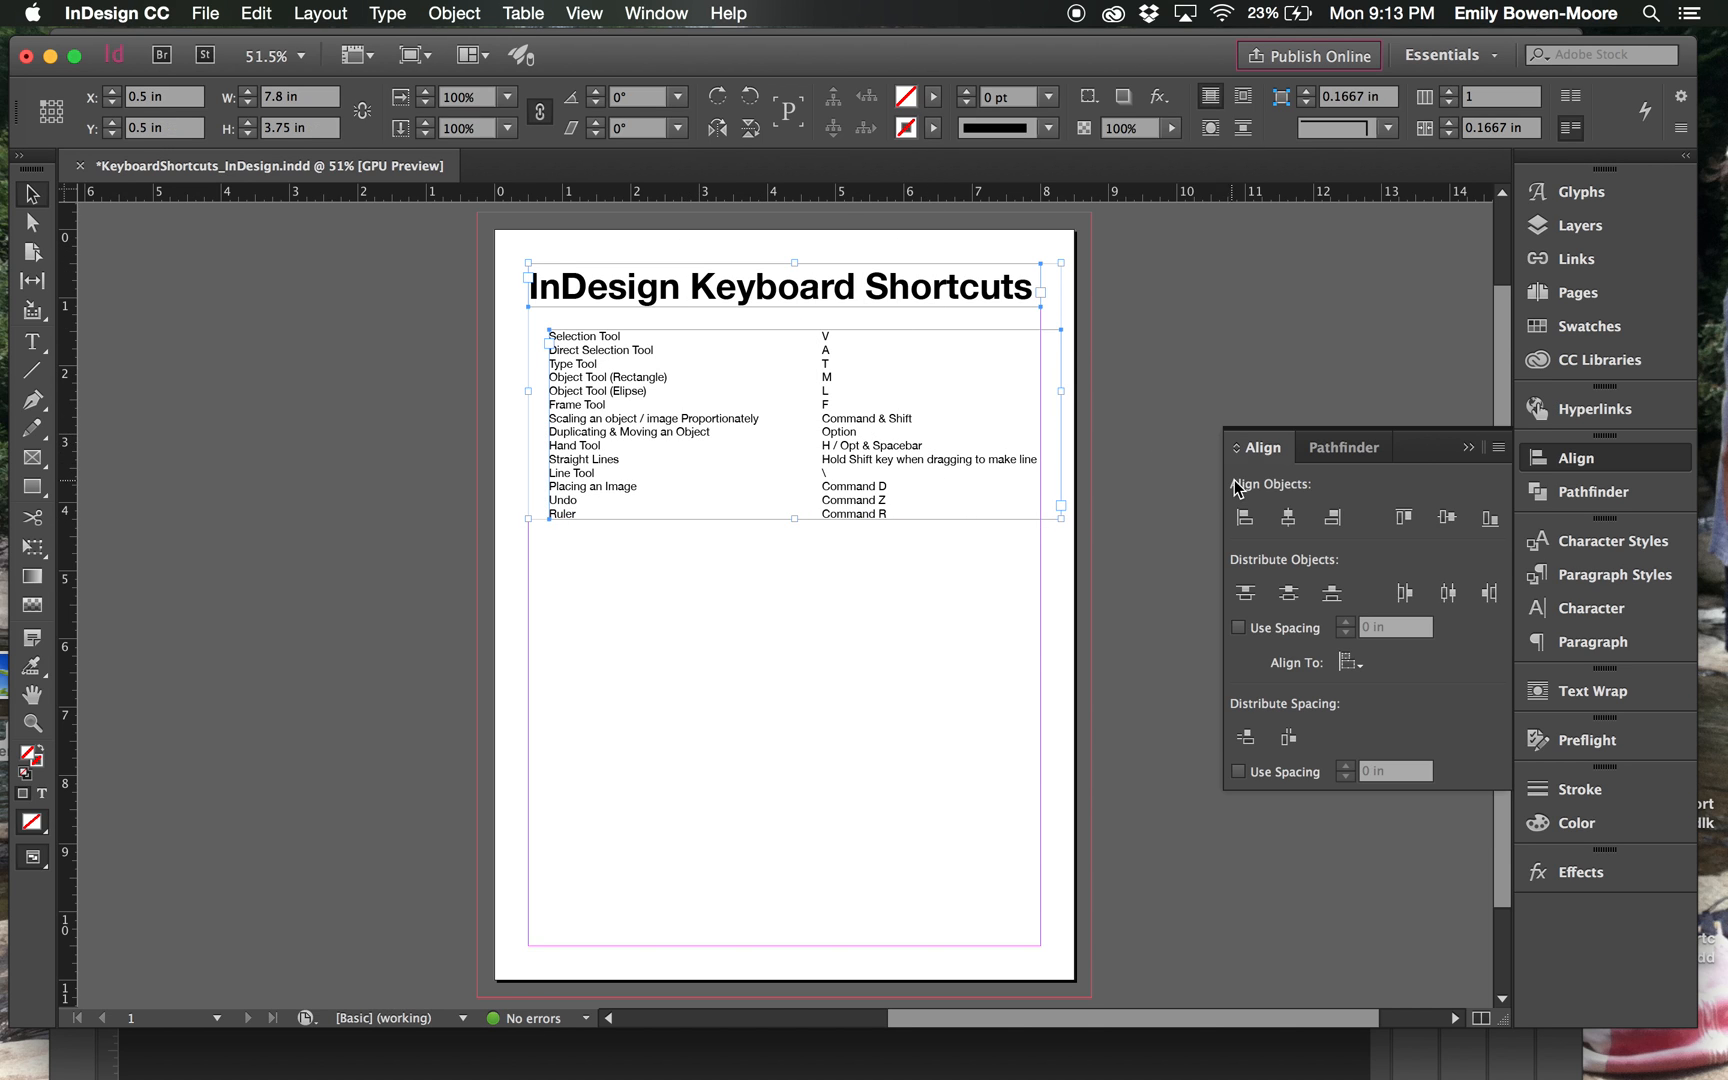
{"action": "left_click", "coordinate": [594, 295]}
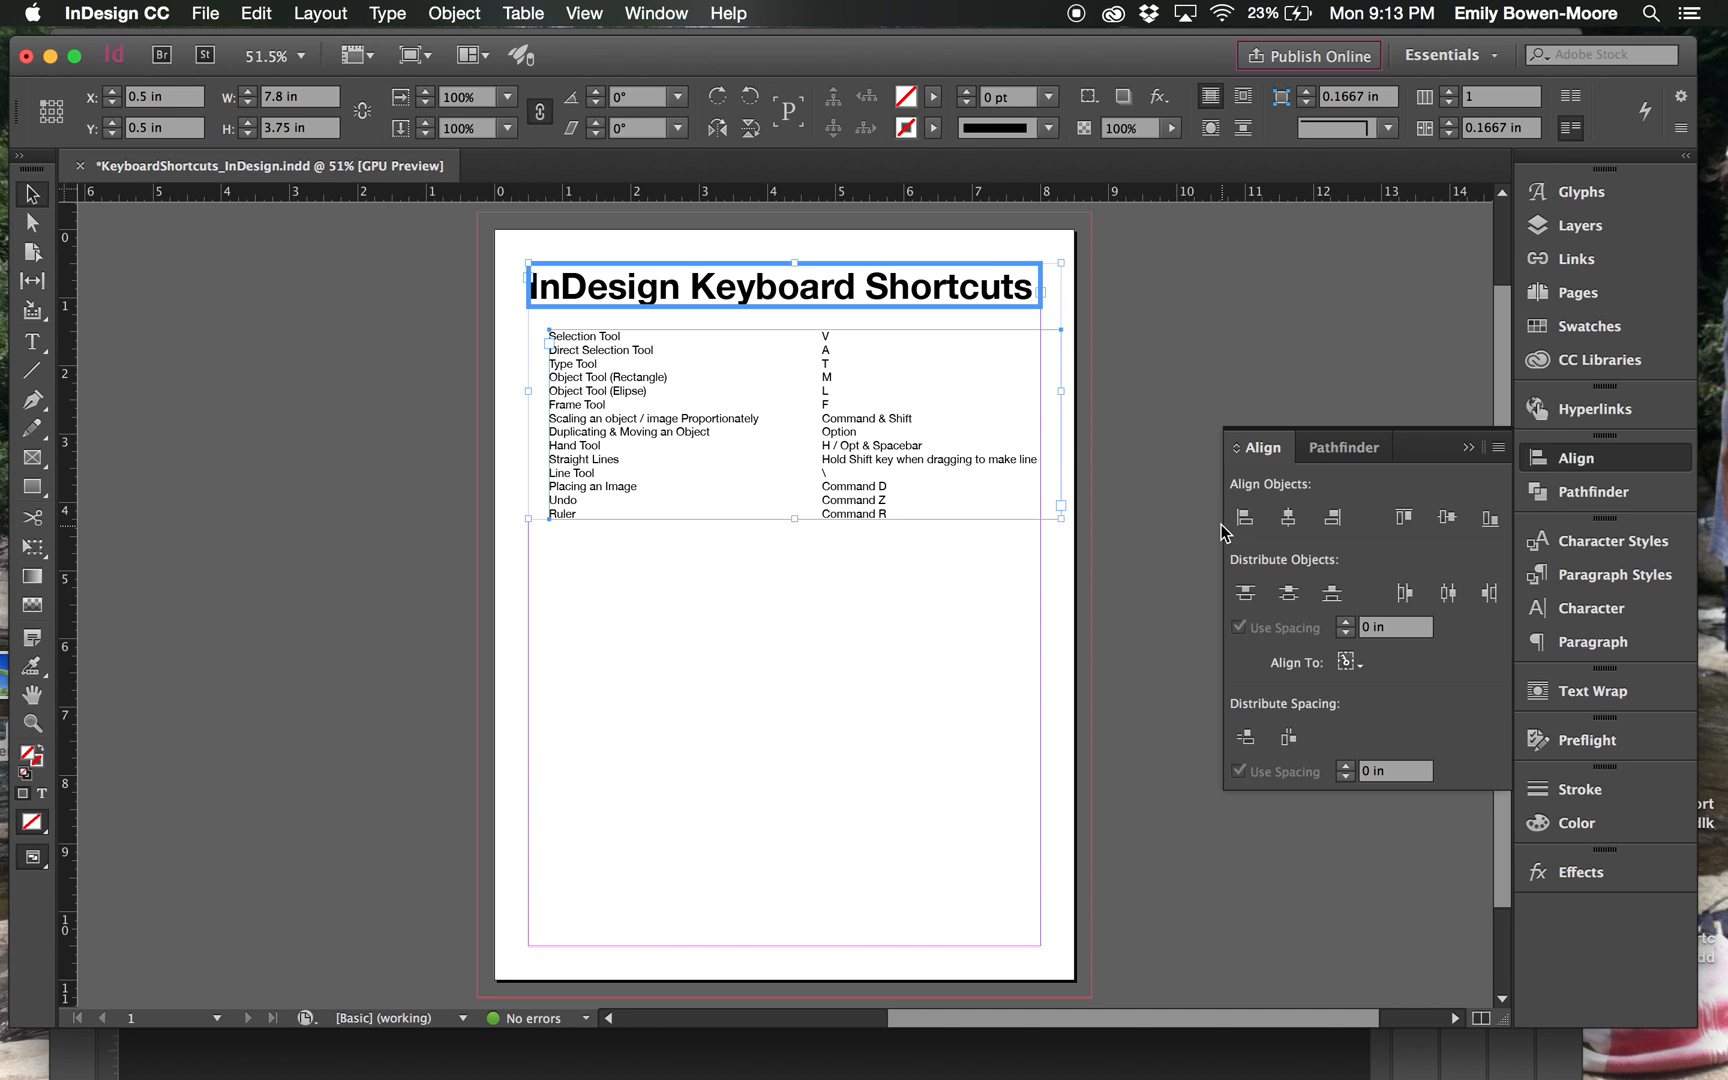
{"action": "left_click", "coordinate": [1287, 517]}
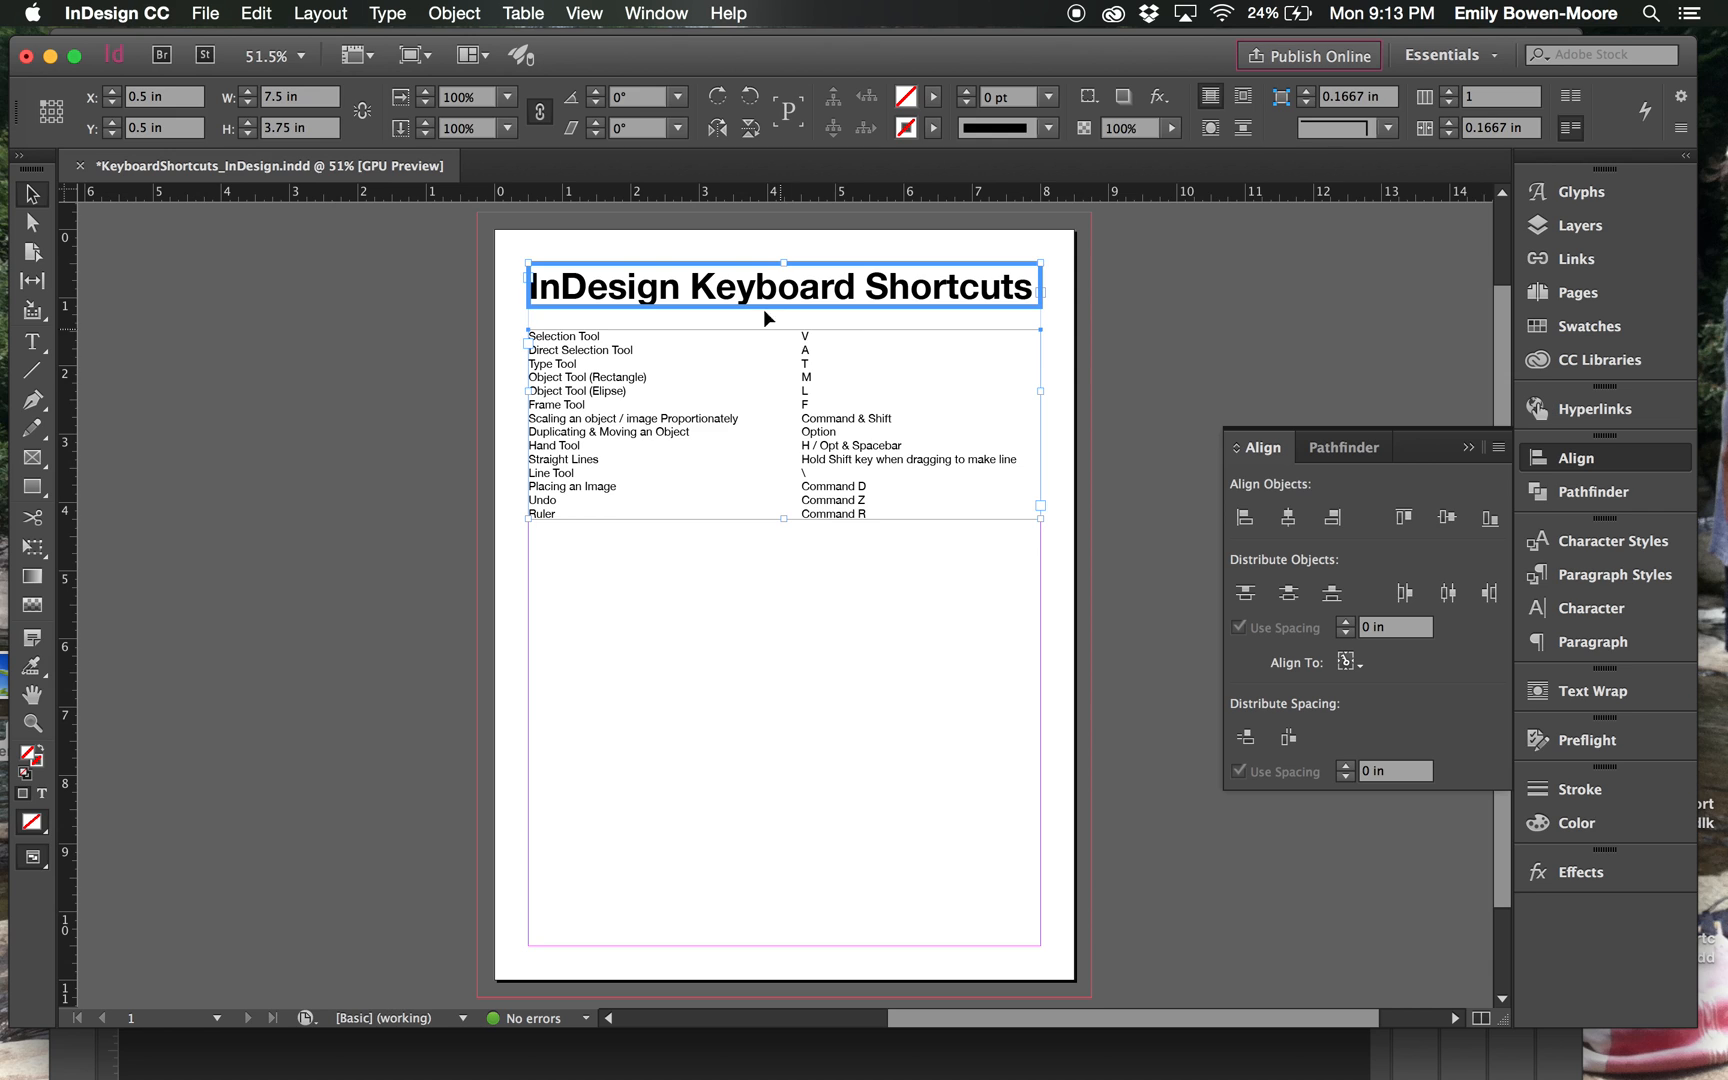
{"action": "left_click", "coordinate": [1096, 379]}
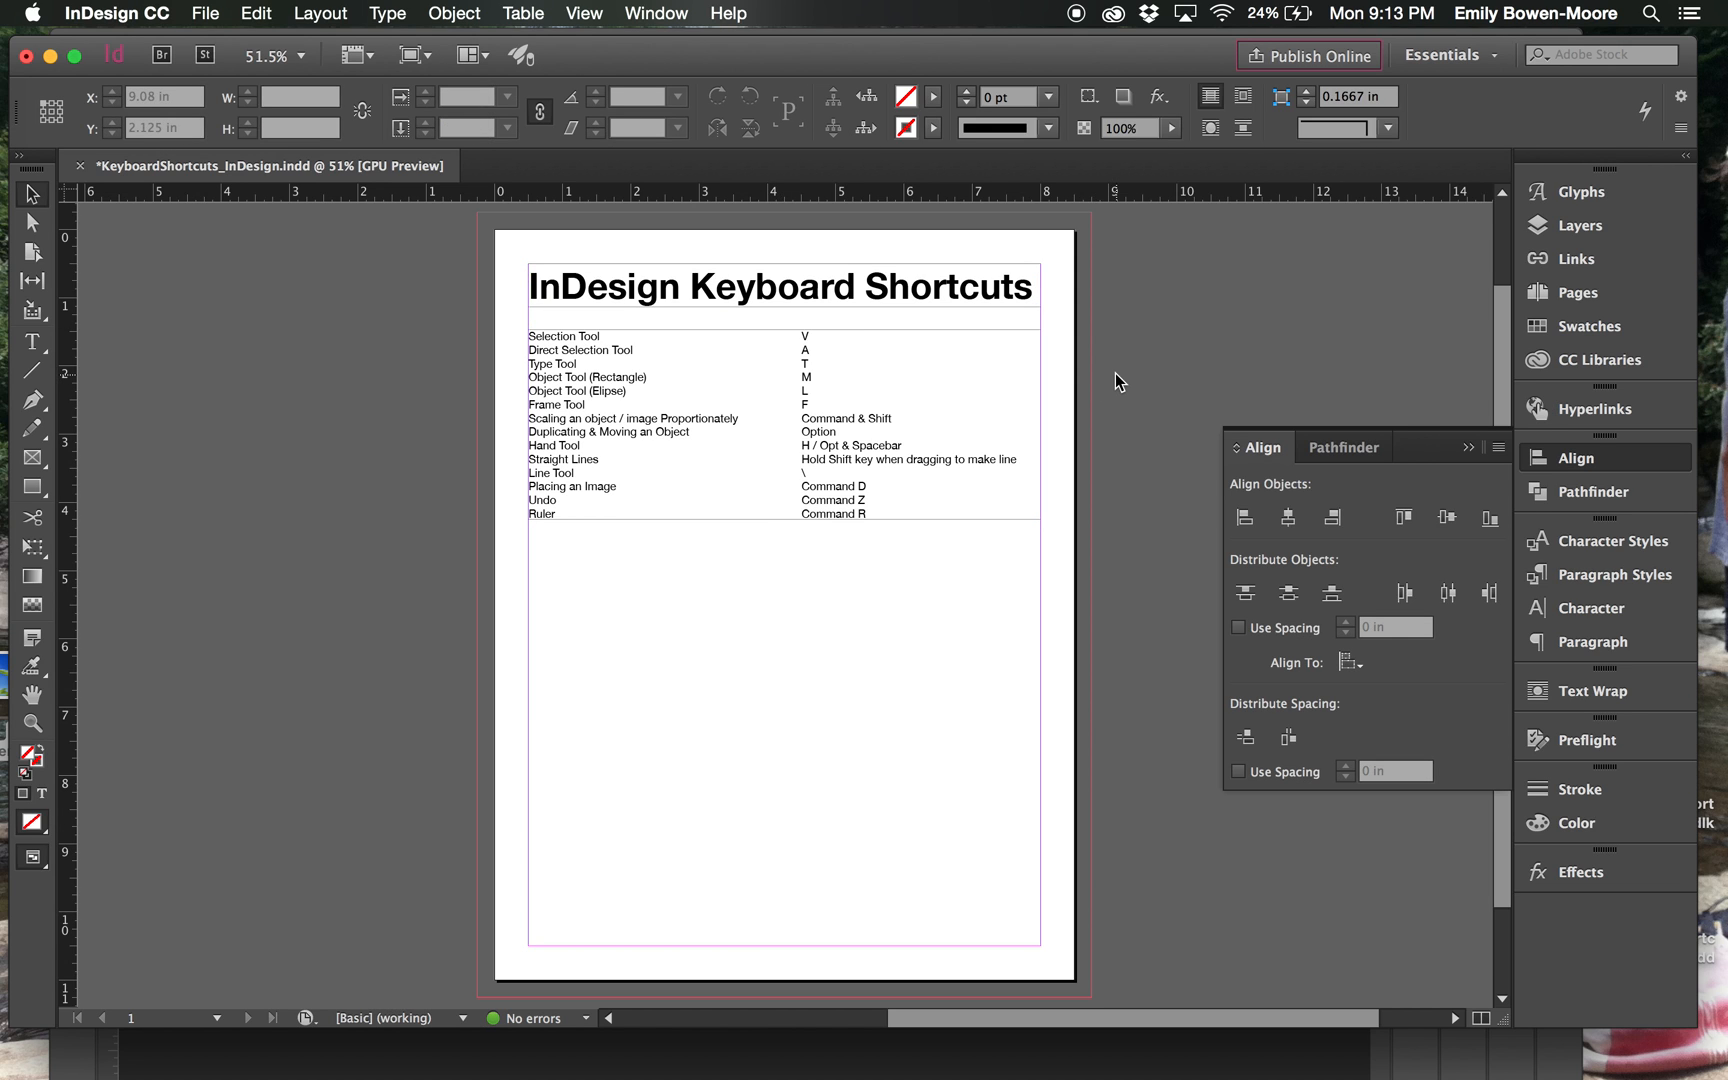
{"action": "left_click", "coordinate": [1467, 448]}
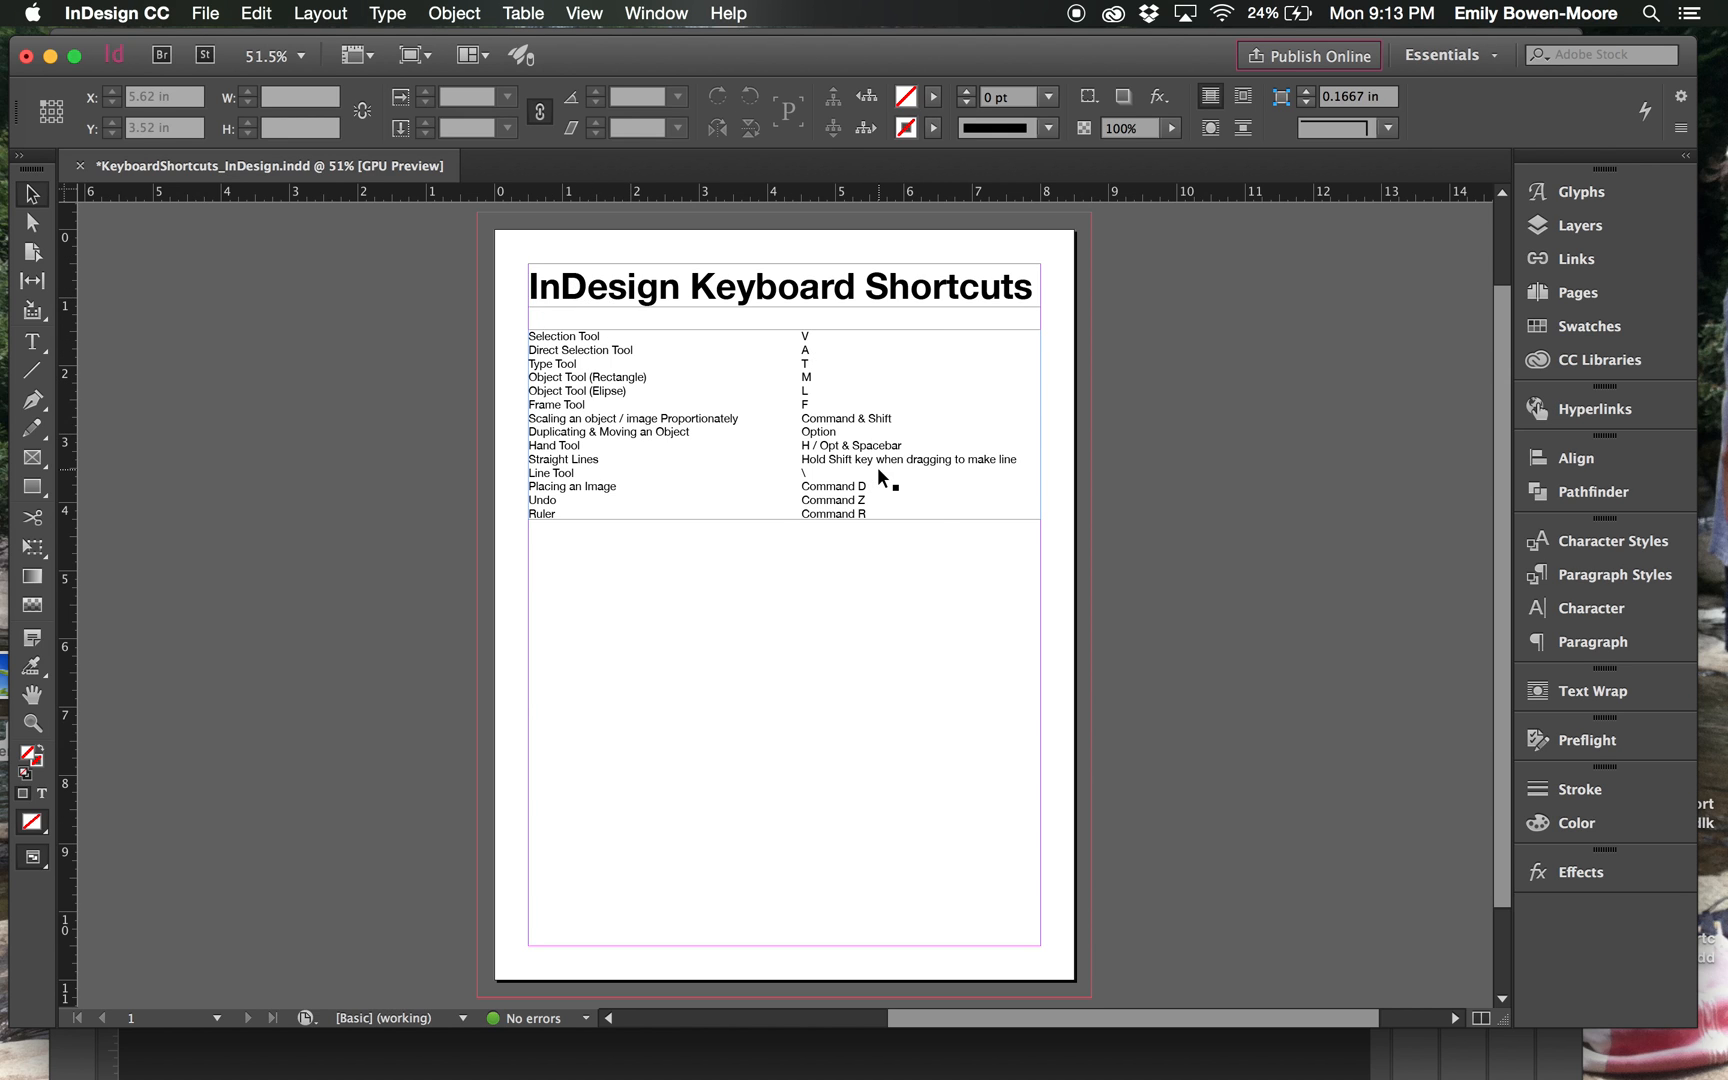
Move the shortcut list frame straight down to about Y 3.68 in with the Direct Selection tool
{"action": "left_click", "coordinate": [826, 456]}
{"action": "left_click", "coordinate": [32, 222]}
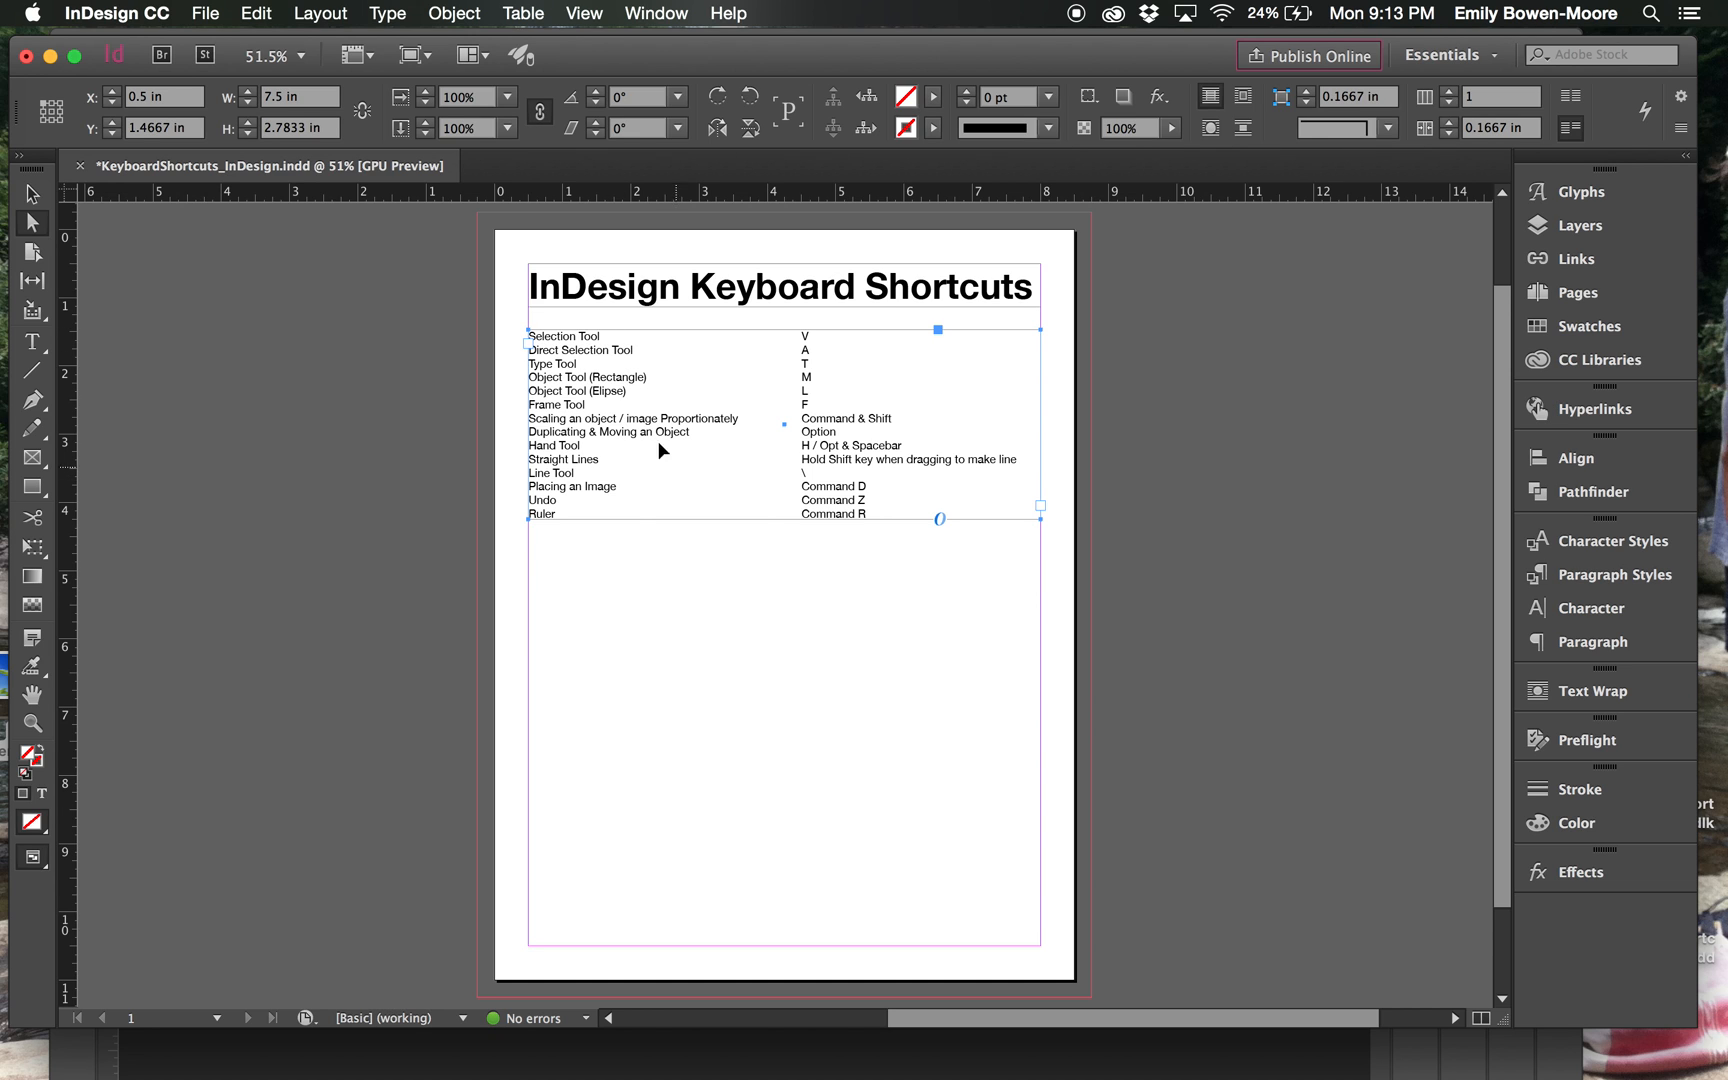
{"action": "left_click_drag", "start_coordinate": [636, 422], "coordinate": [636, 572]}
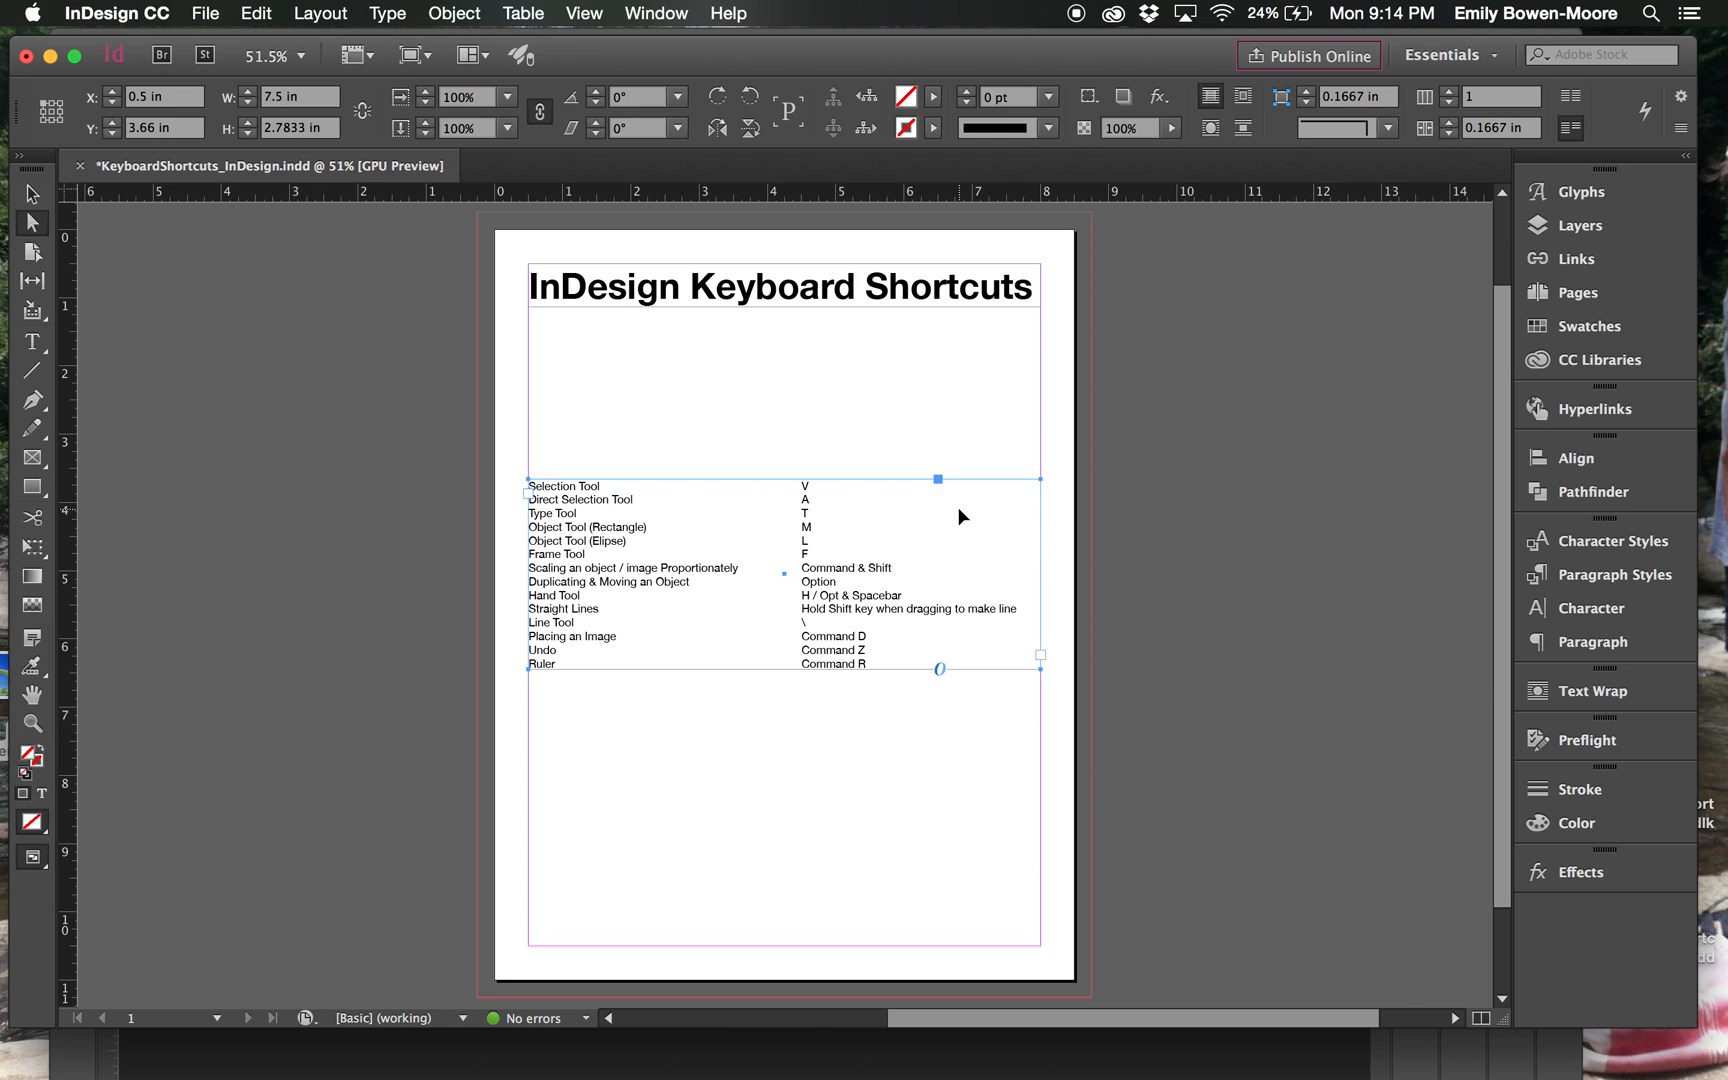
{"action": "left_click_drag", "start_coordinate": [1040, 485], "coordinate": [947, 502]}
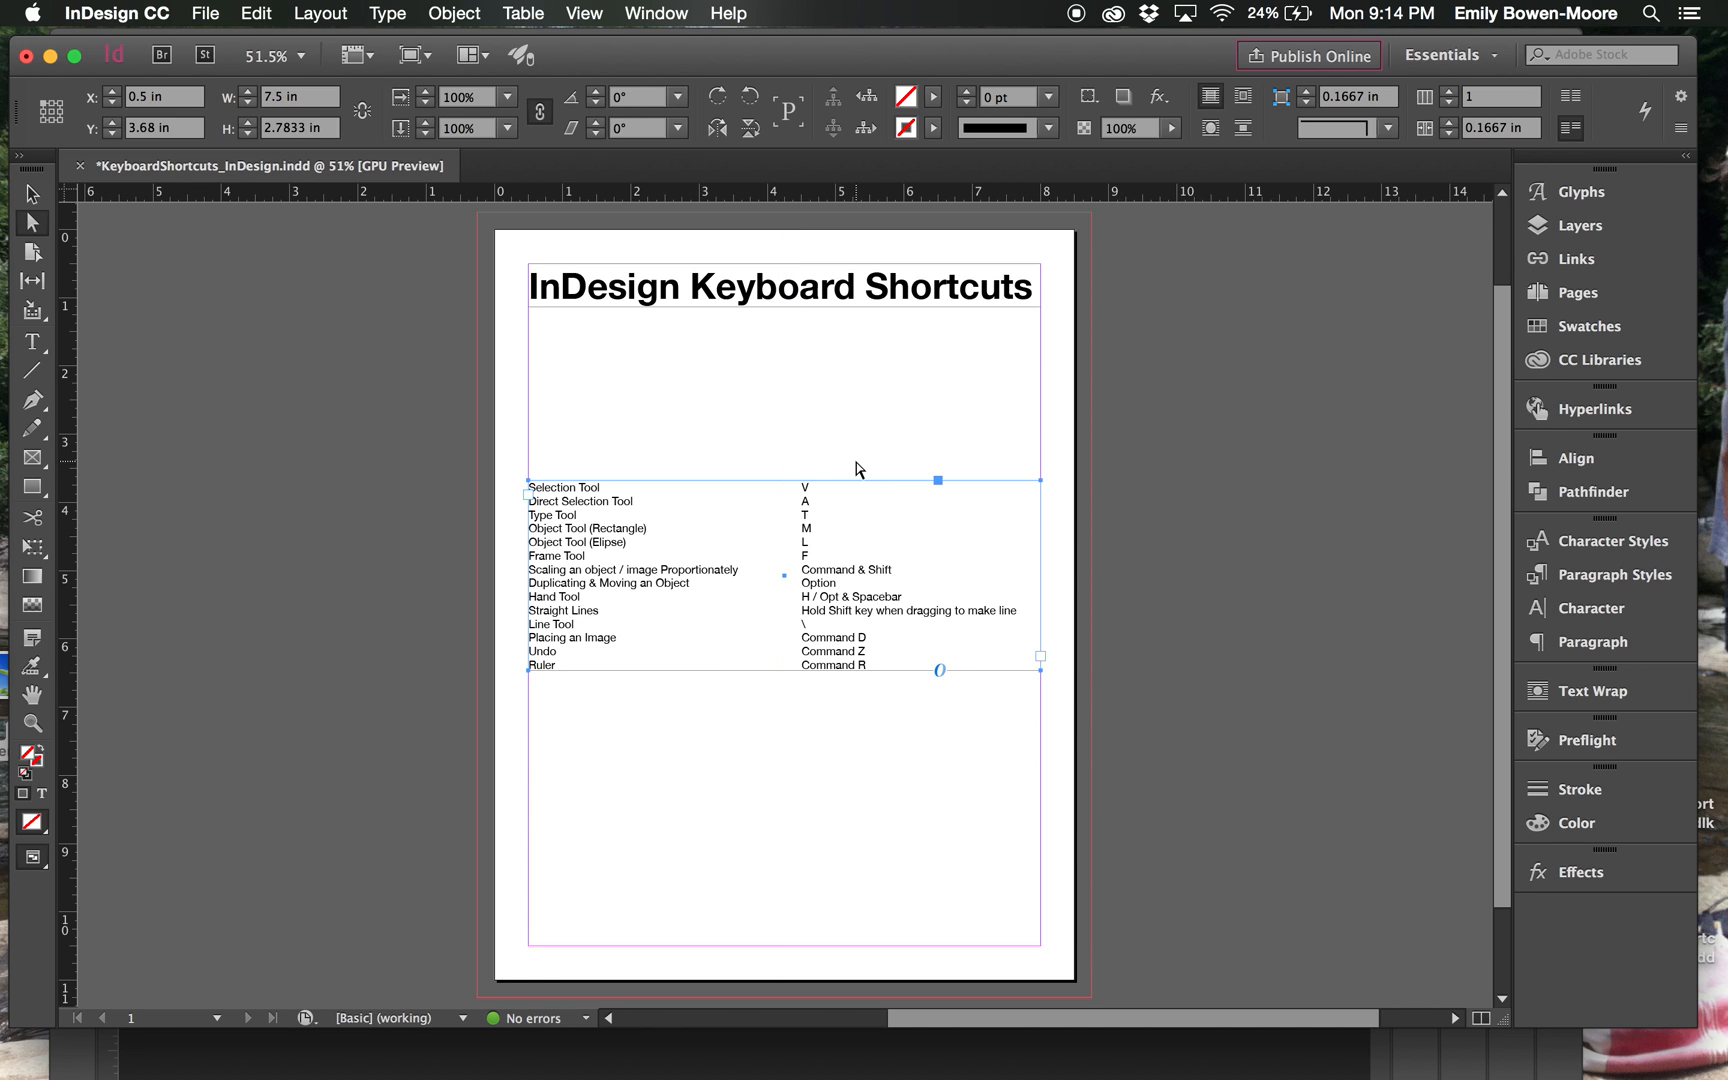
Pull only the shortcut list frame's upper-right corner point inward to about X 5.96 in, Y 4.26 in, and undo the reshaping
{"action": "left_click", "coordinate": [855, 463]}
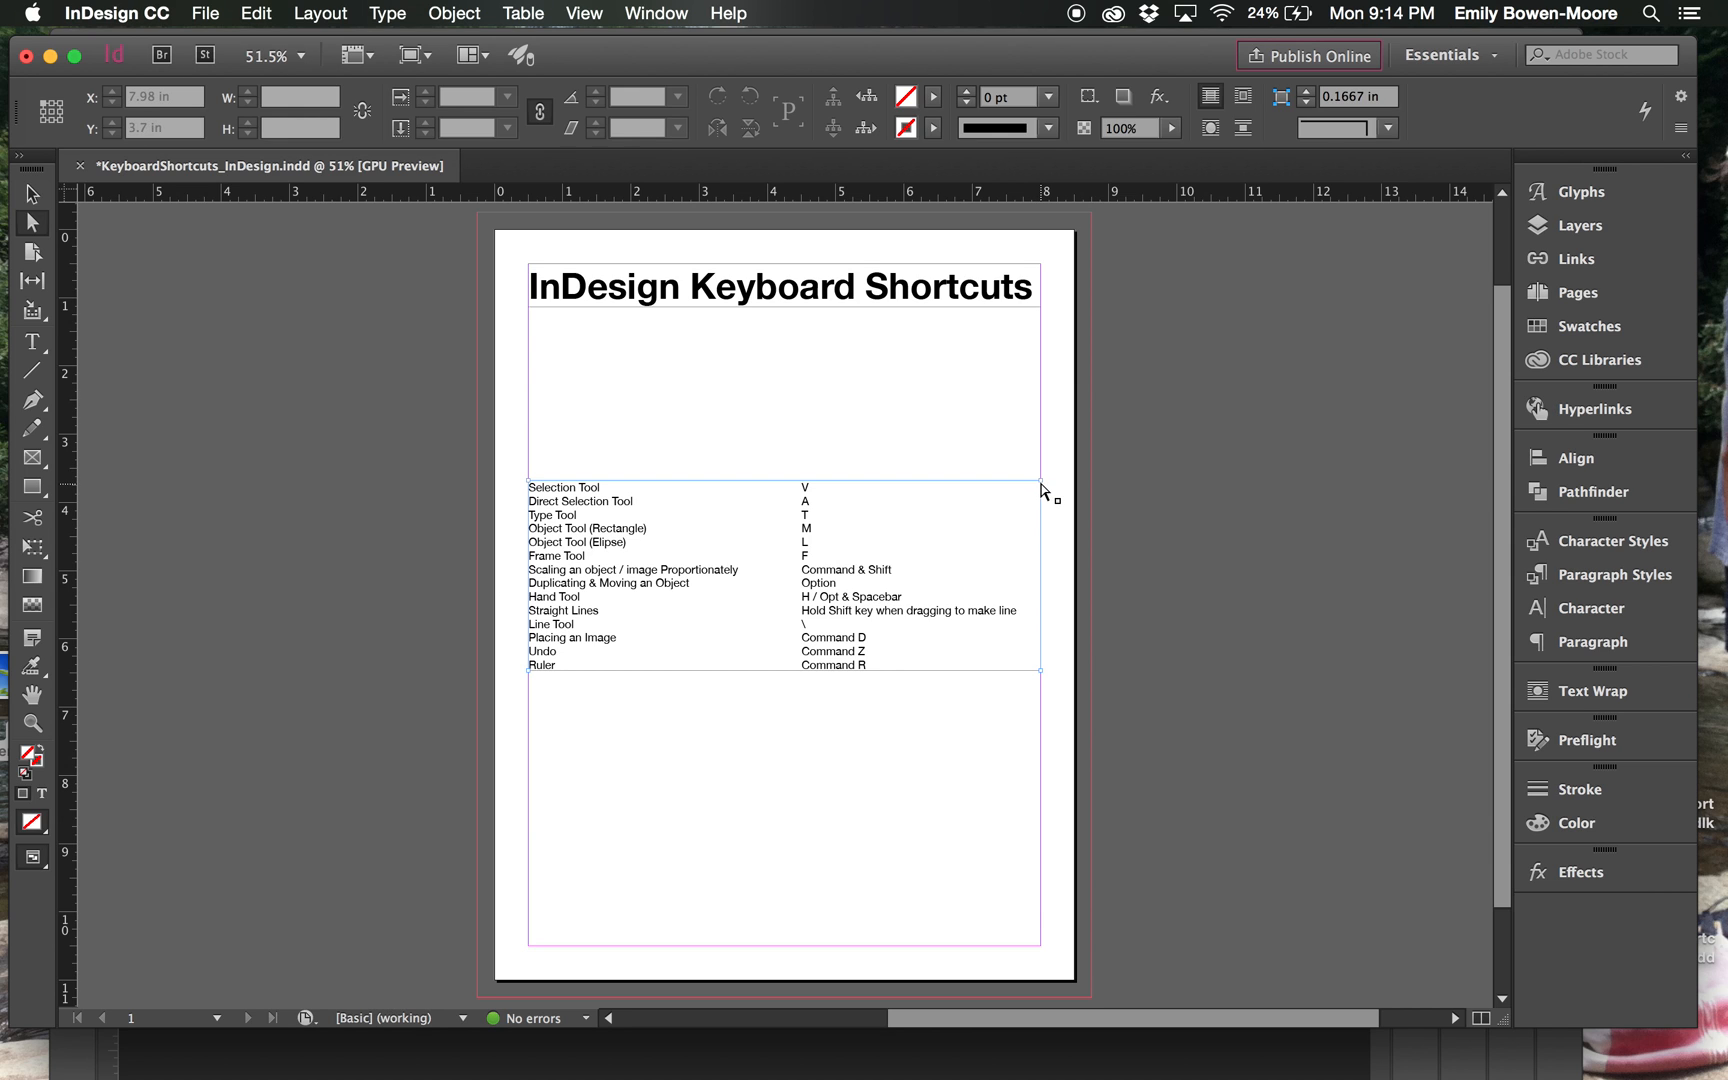
{"action": "left_click_drag", "start_coordinate": [1041, 484], "coordinate": [901, 521]}
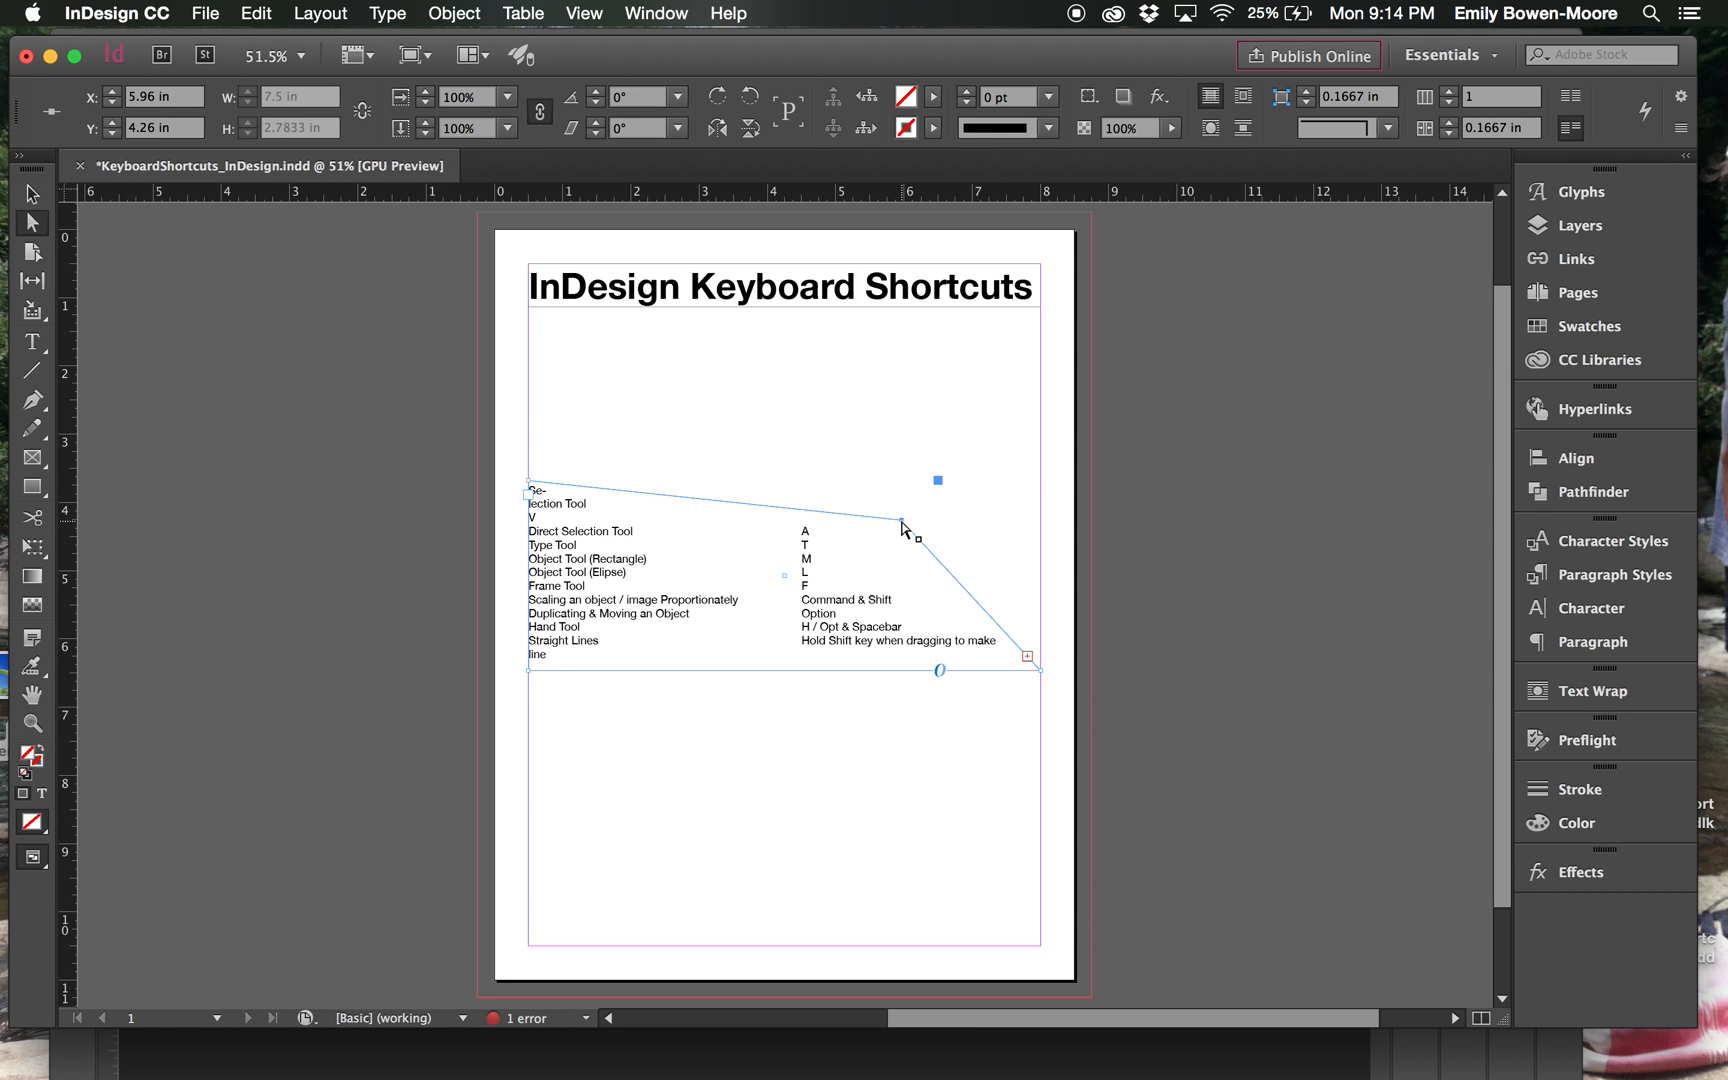
{"action": "key", "text": "super+z"}
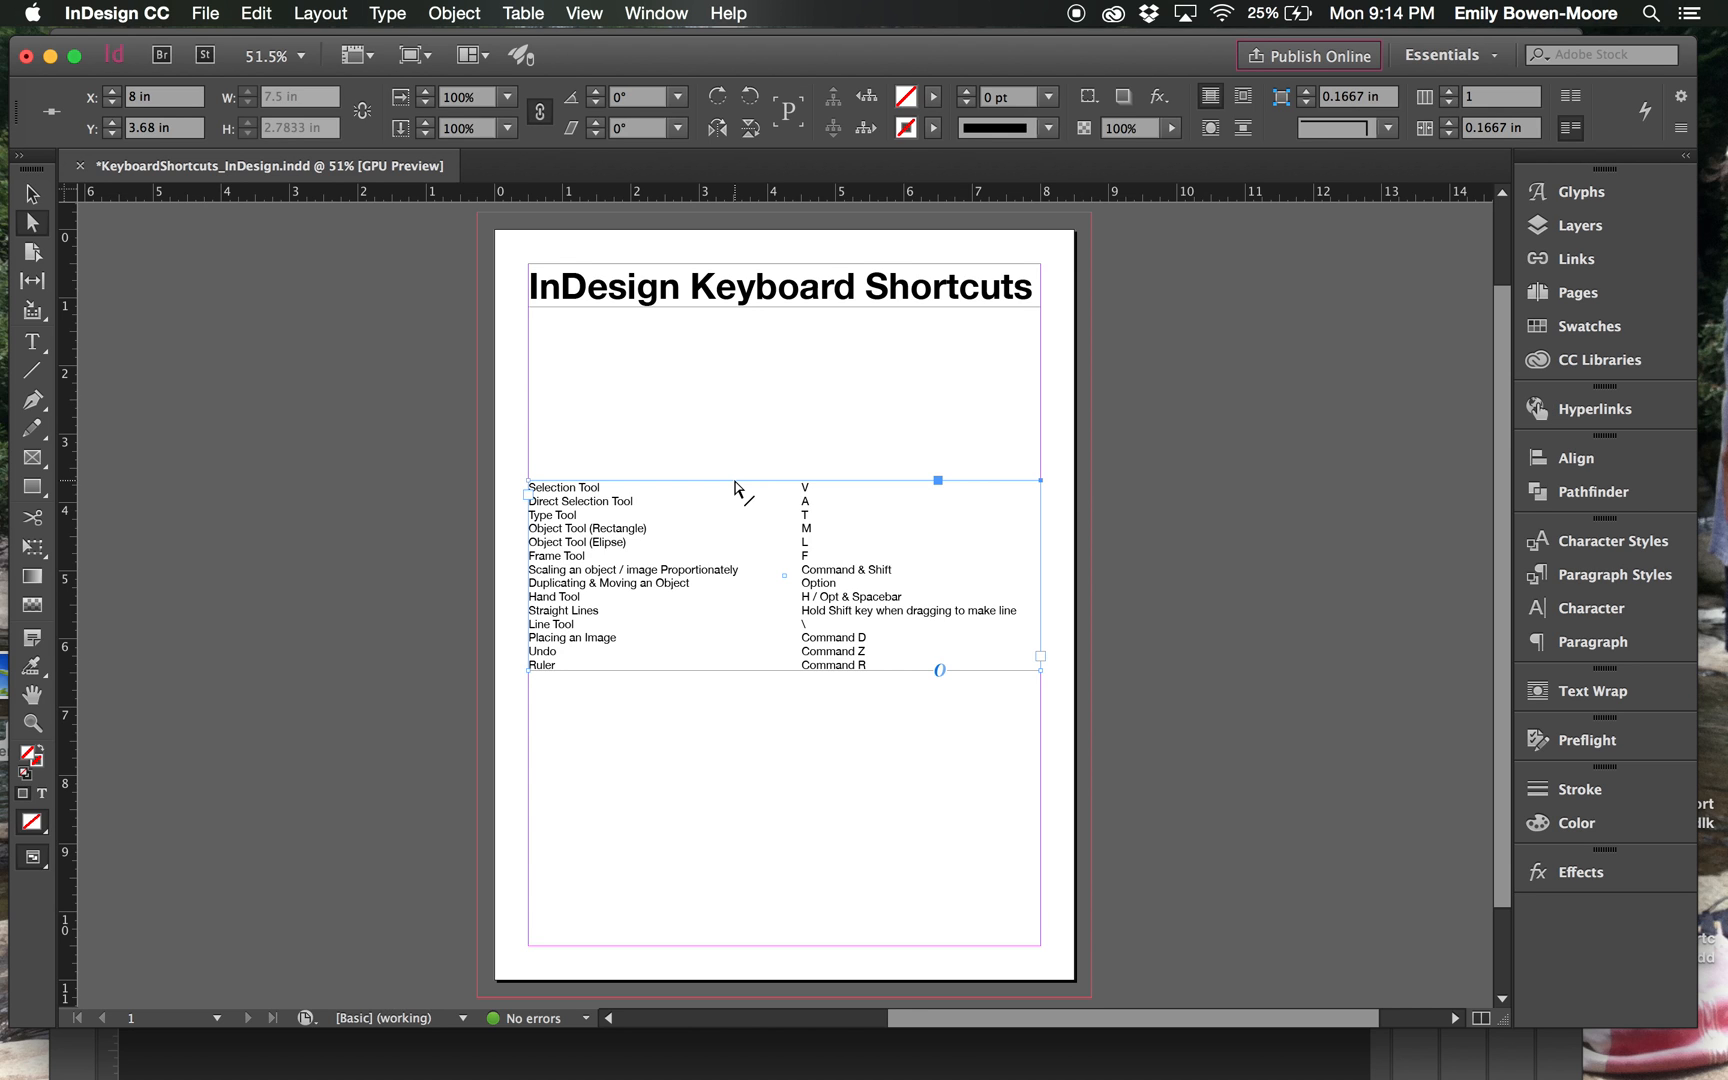
Slant the shortcut list frame by shifting its upper edge right, move that edge back and up to about Y 2.875 in, and undo the edge moves
{"action": "left_click_drag", "start_coordinate": [735, 487], "coordinate": [907, 468]}
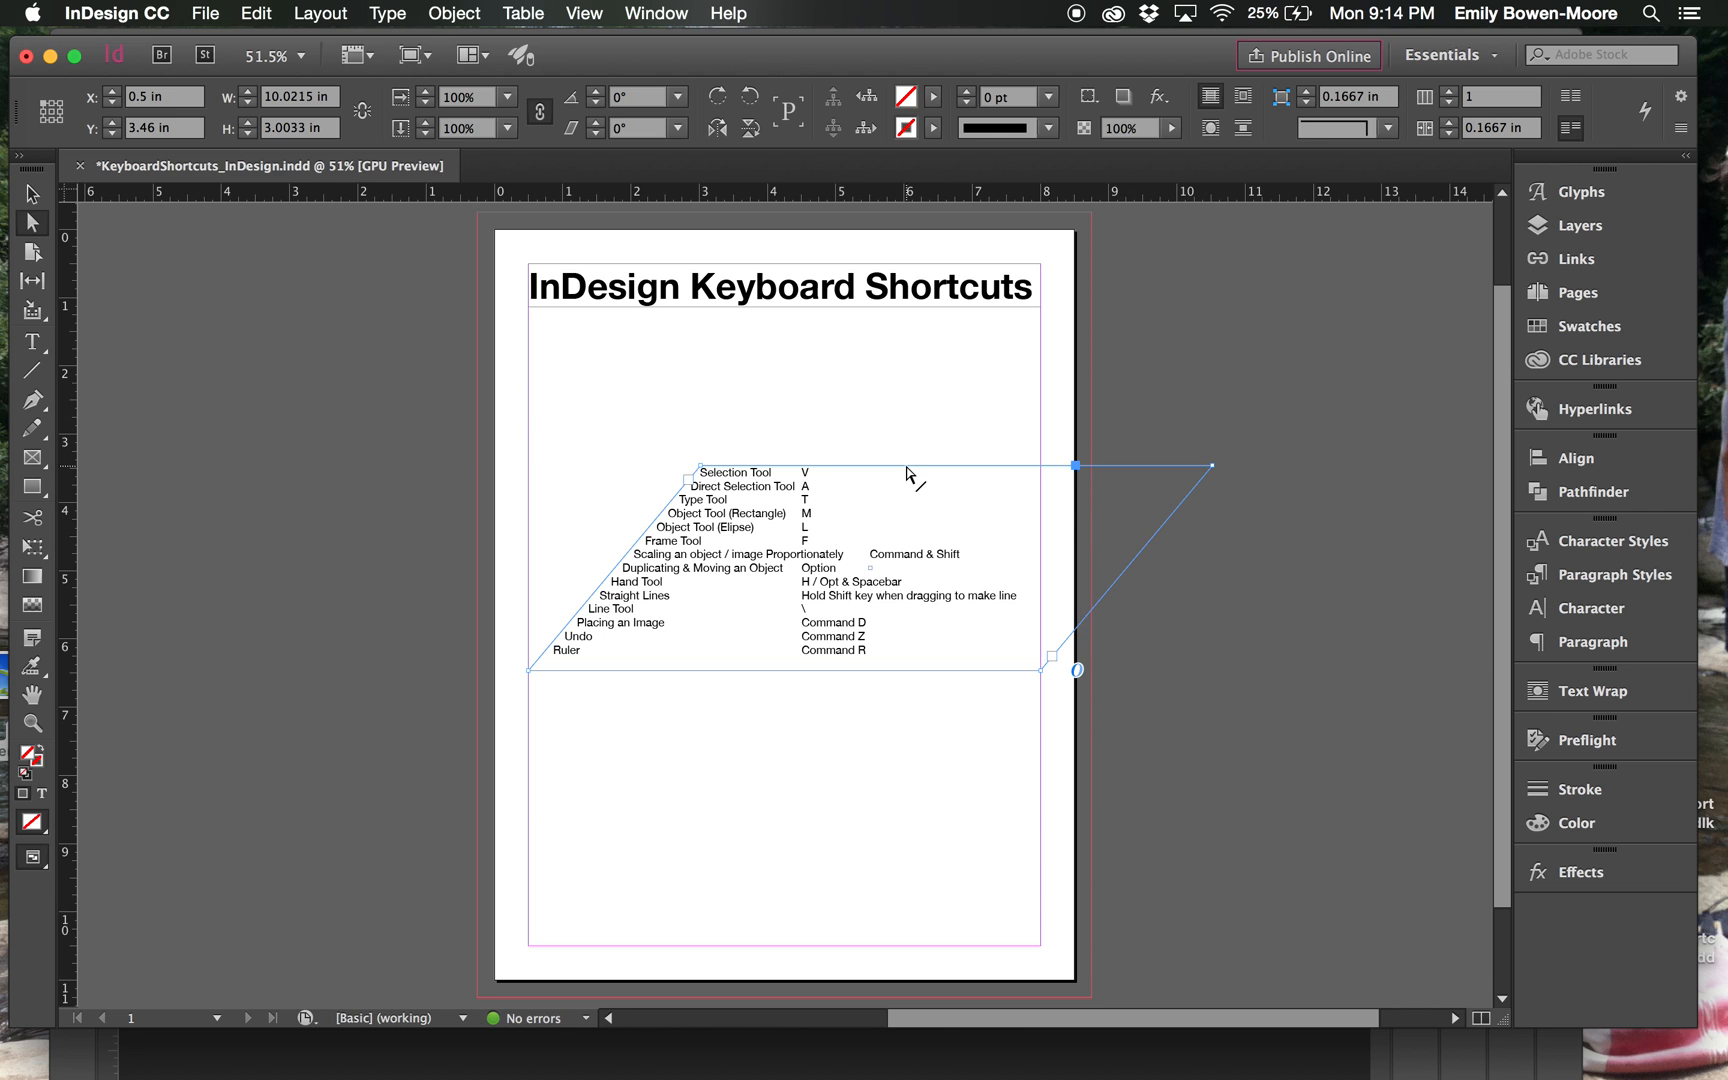
{"action": "mouse_move", "coordinate": [907, 470]}
{"action": "left_mouse_down"}
{"action": "mouse_move", "coordinate": [926, 474]}
{"action": "mouse_move", "coordinate": [910, 471]}
{"action": "left_mouse_up"}
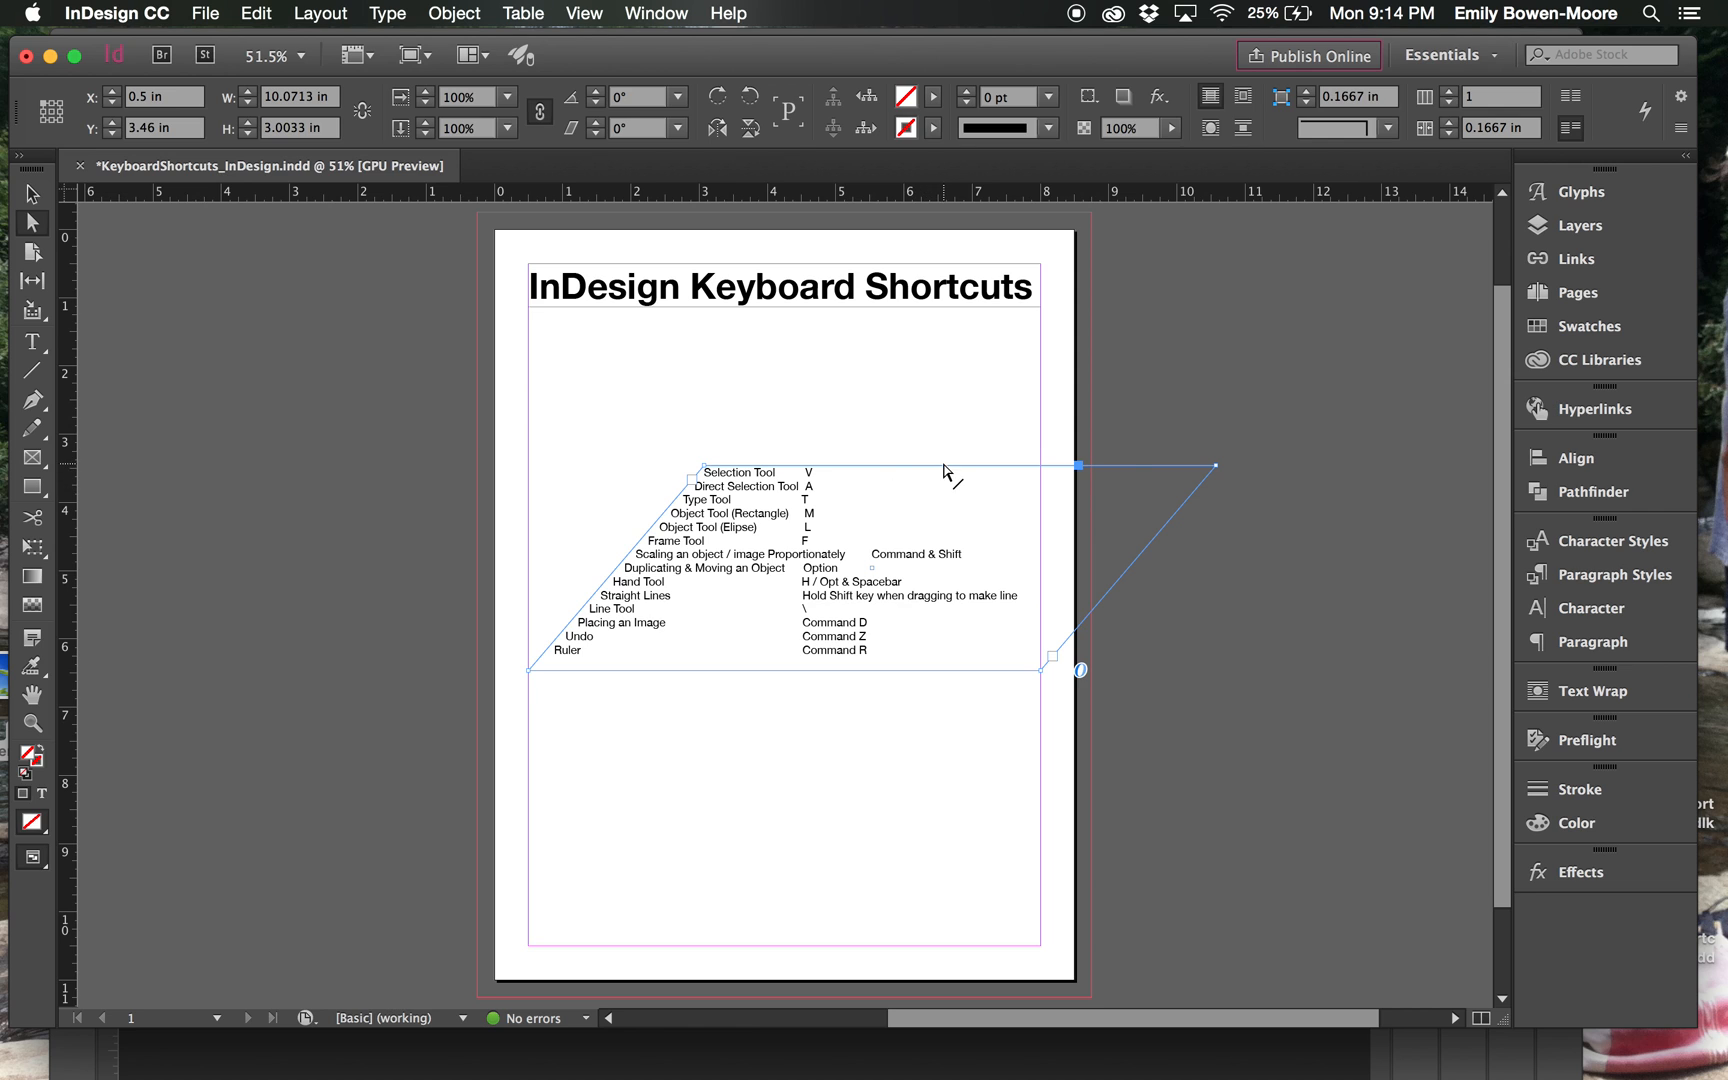
{"action": "left_click_drag", "start_coordinate": [943, 466], "coordinate": [737, 432]}
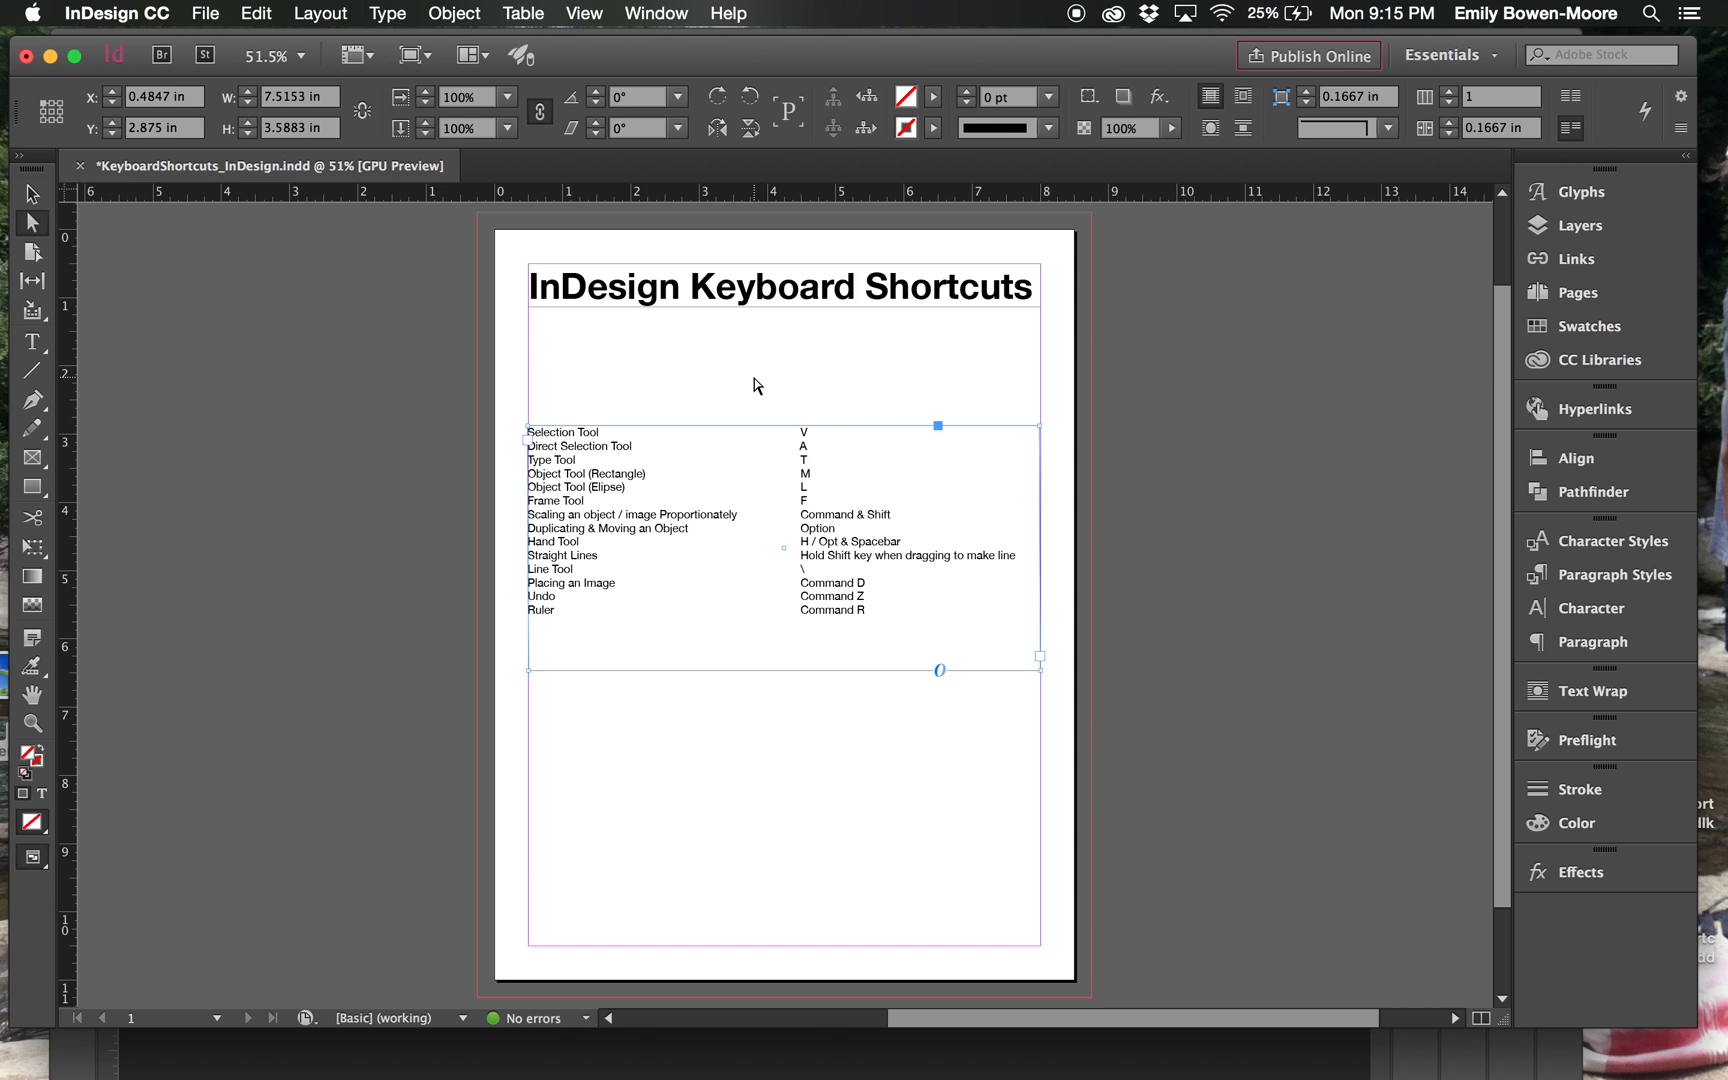
{"action": "key", "text": "super+z"}
{"action": "key", "text": "super+z"}
{"action": "key", "text": "super+z"}
{"action": "key", "text": "super+z"}
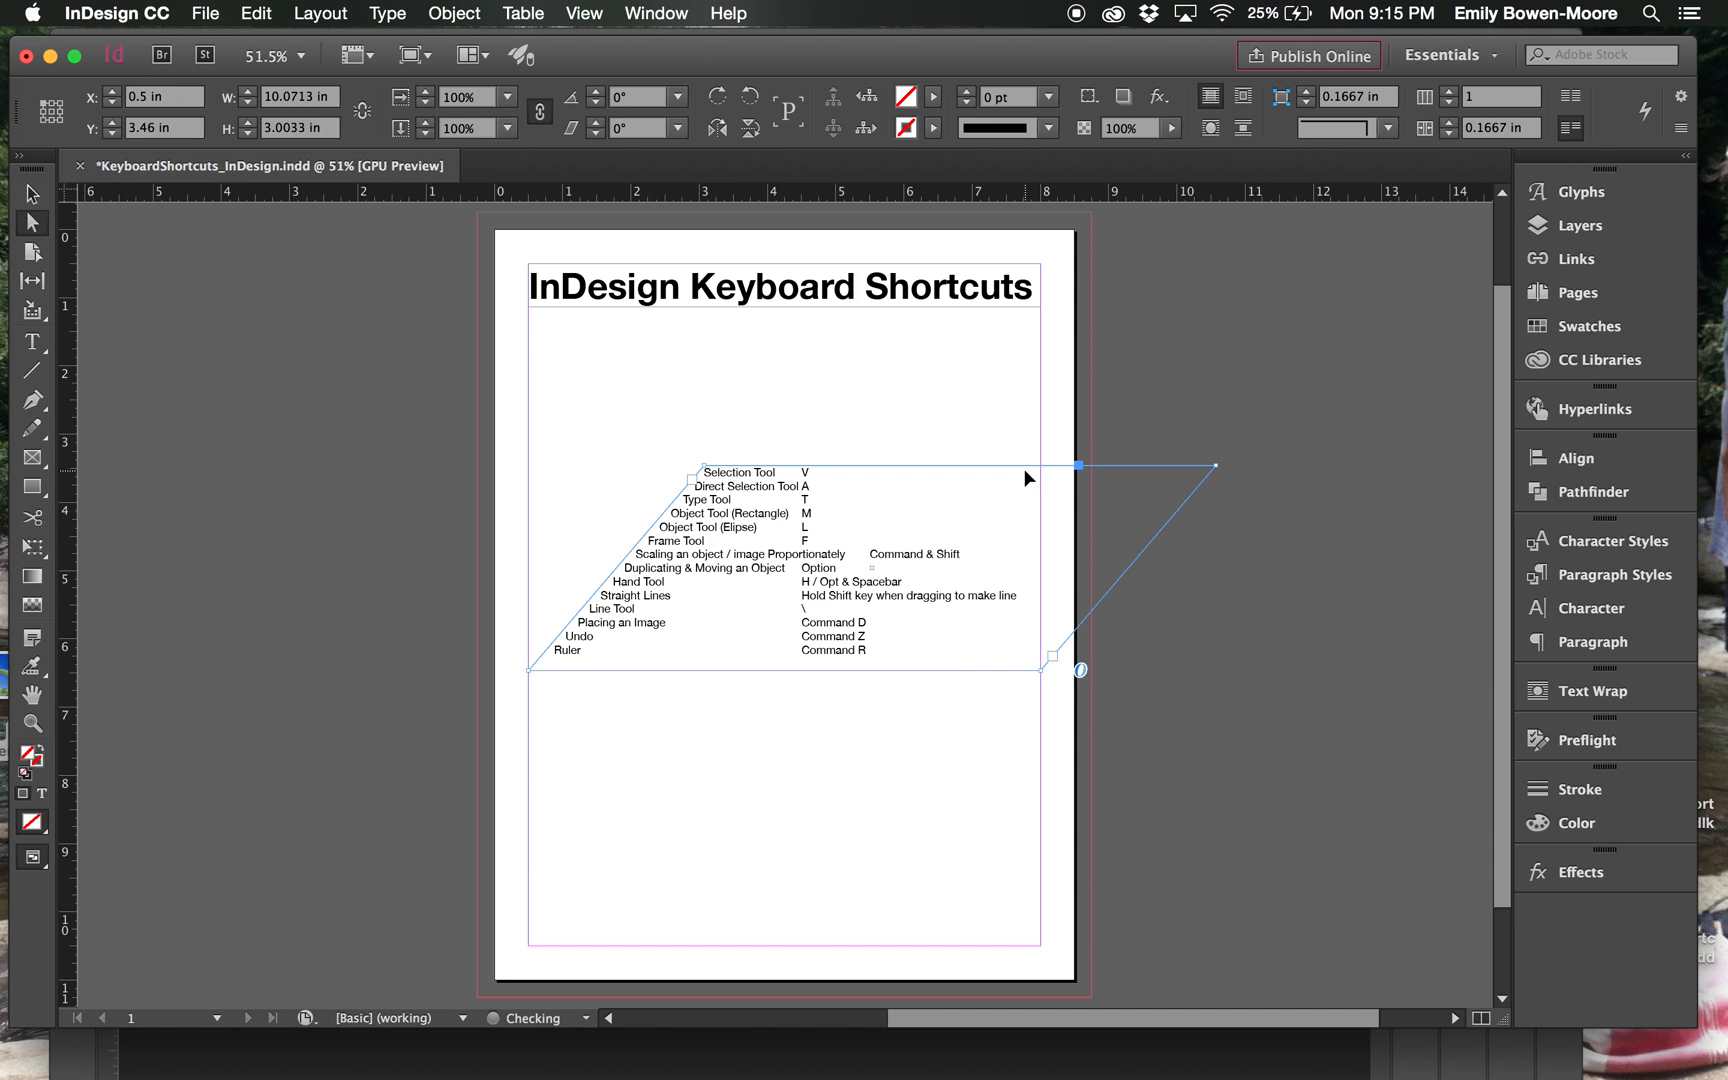
{"action": "key", "text": "super+z"}
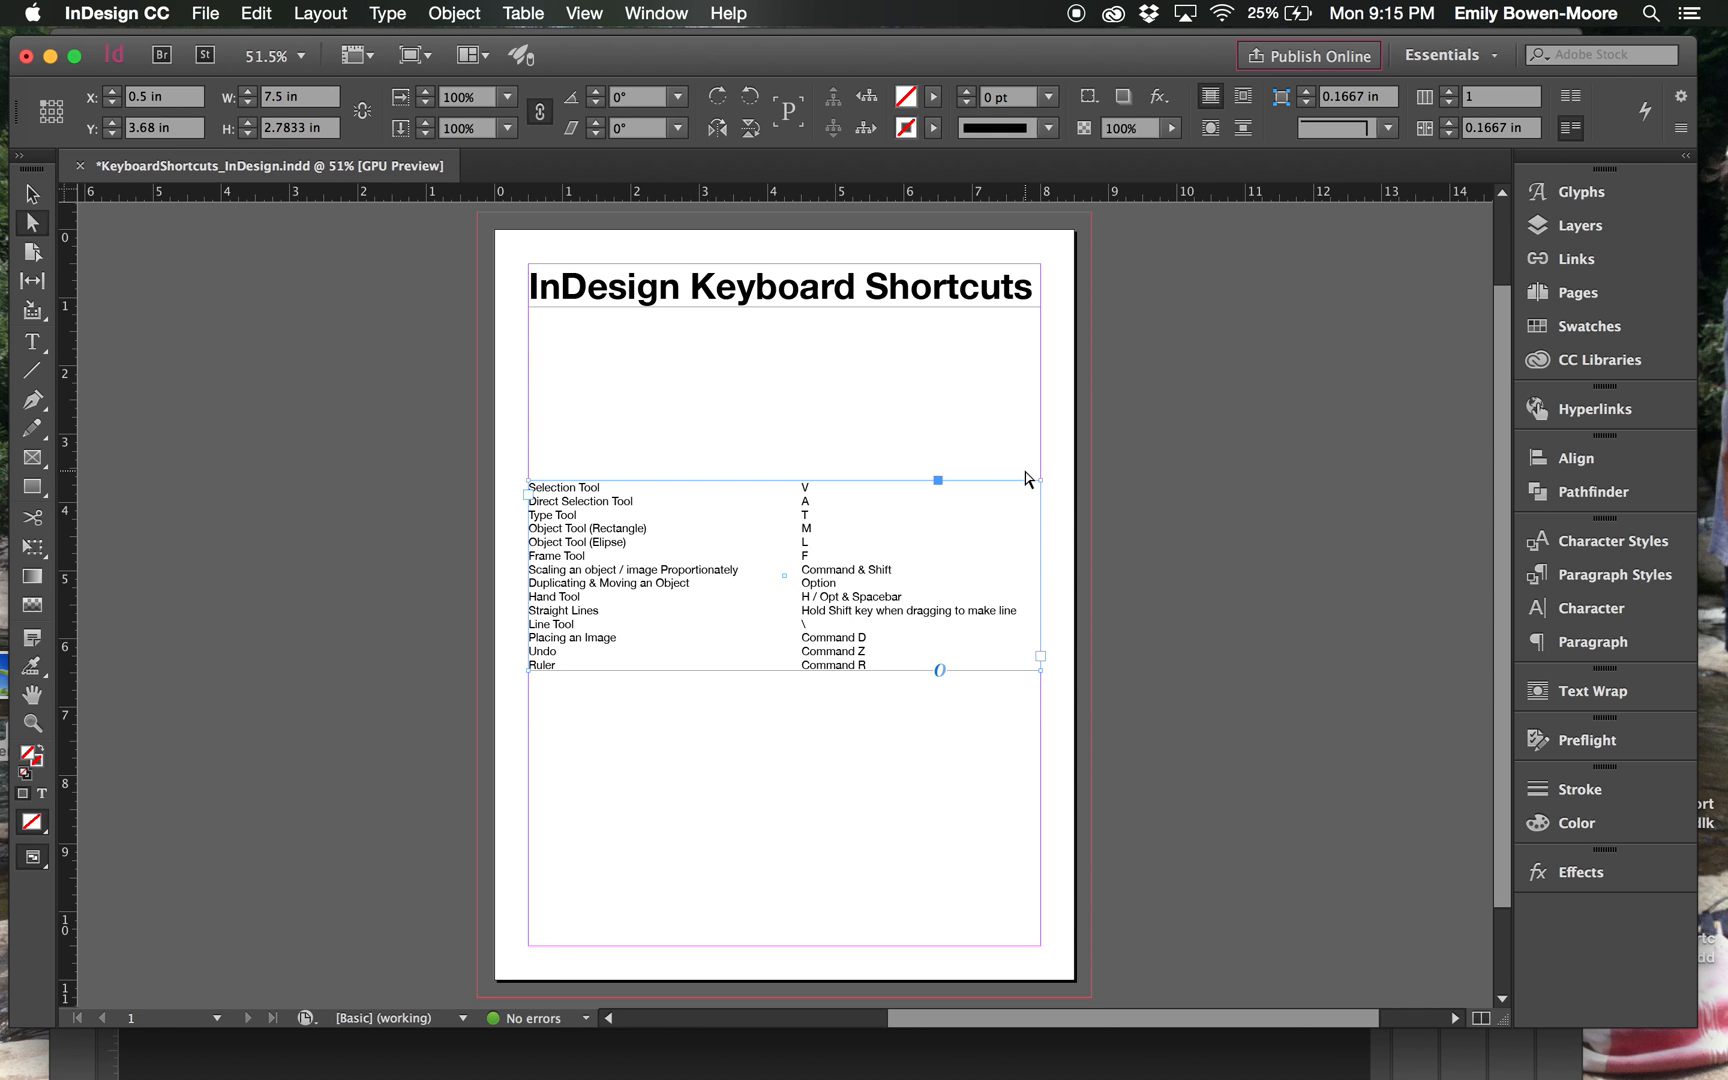
Move the whole shortcut list frame up beneath the title to about Y 1.32 in with the Direct Selection tool
{"action": "left_click", "coordinate": [975, 465]}
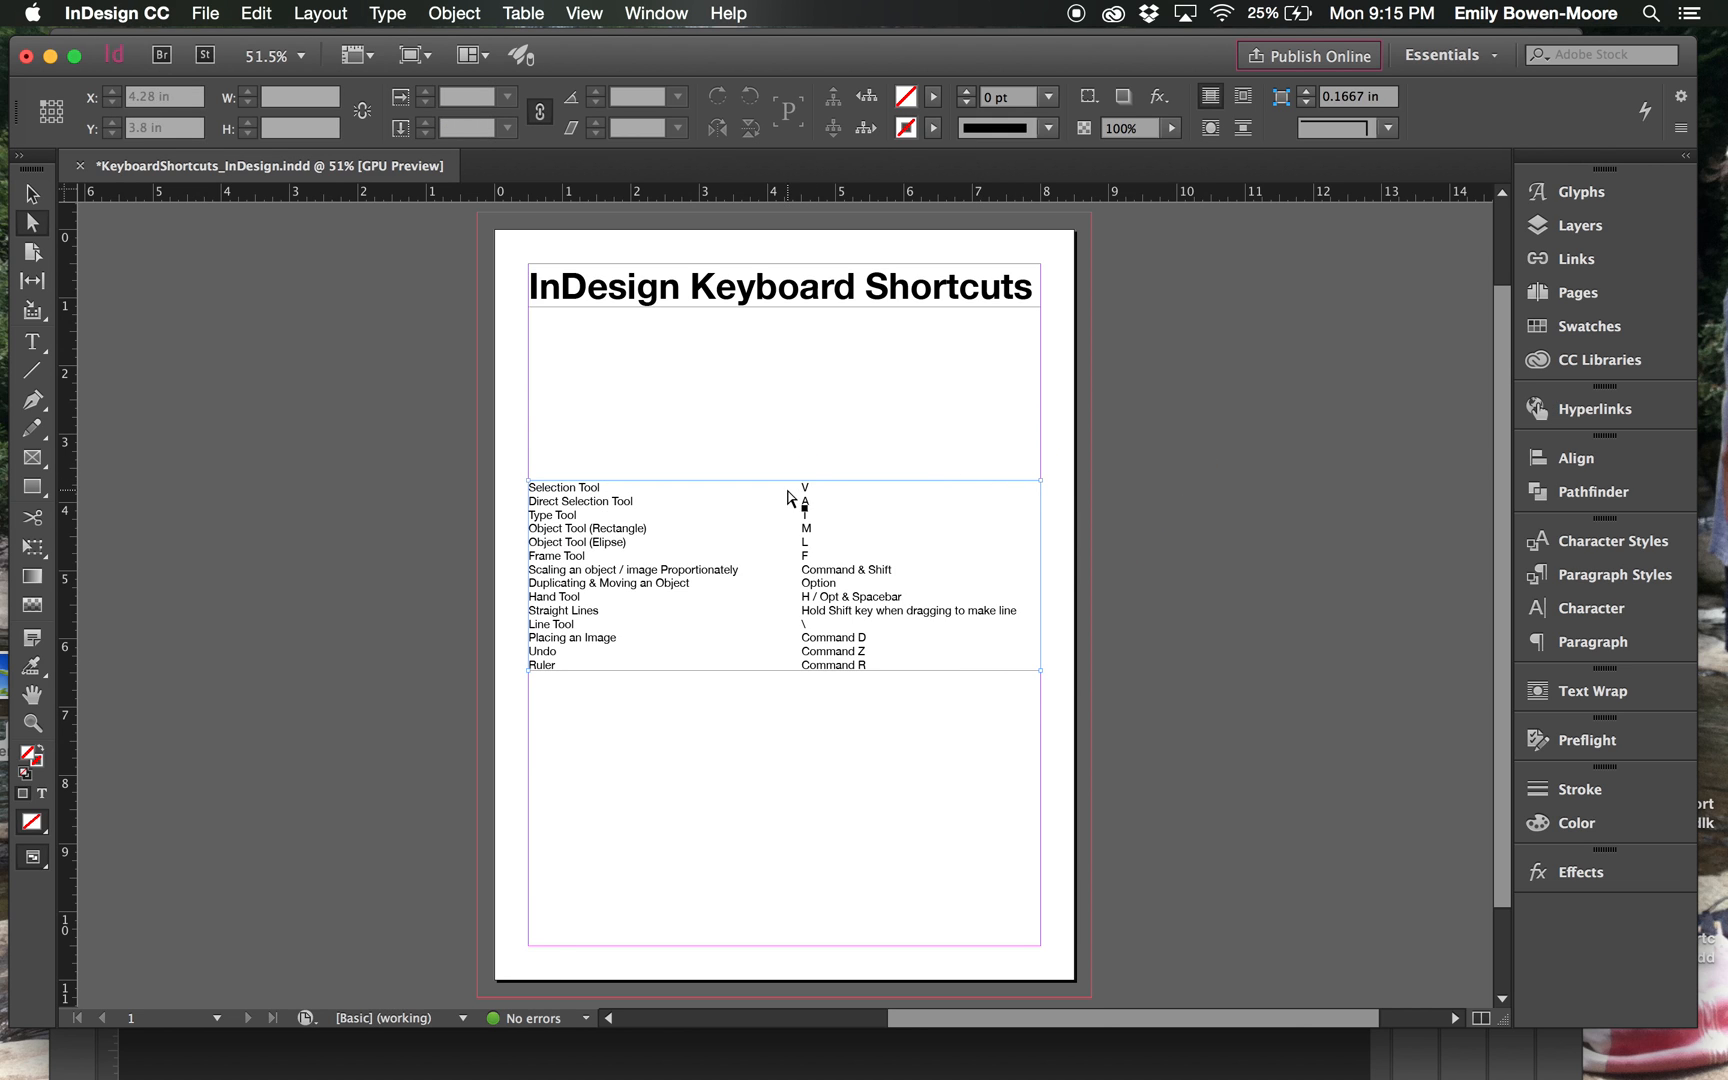
{"action": "left_click_drag", "start_coordinate": [625, 542], "coordinate": [630, 381]}
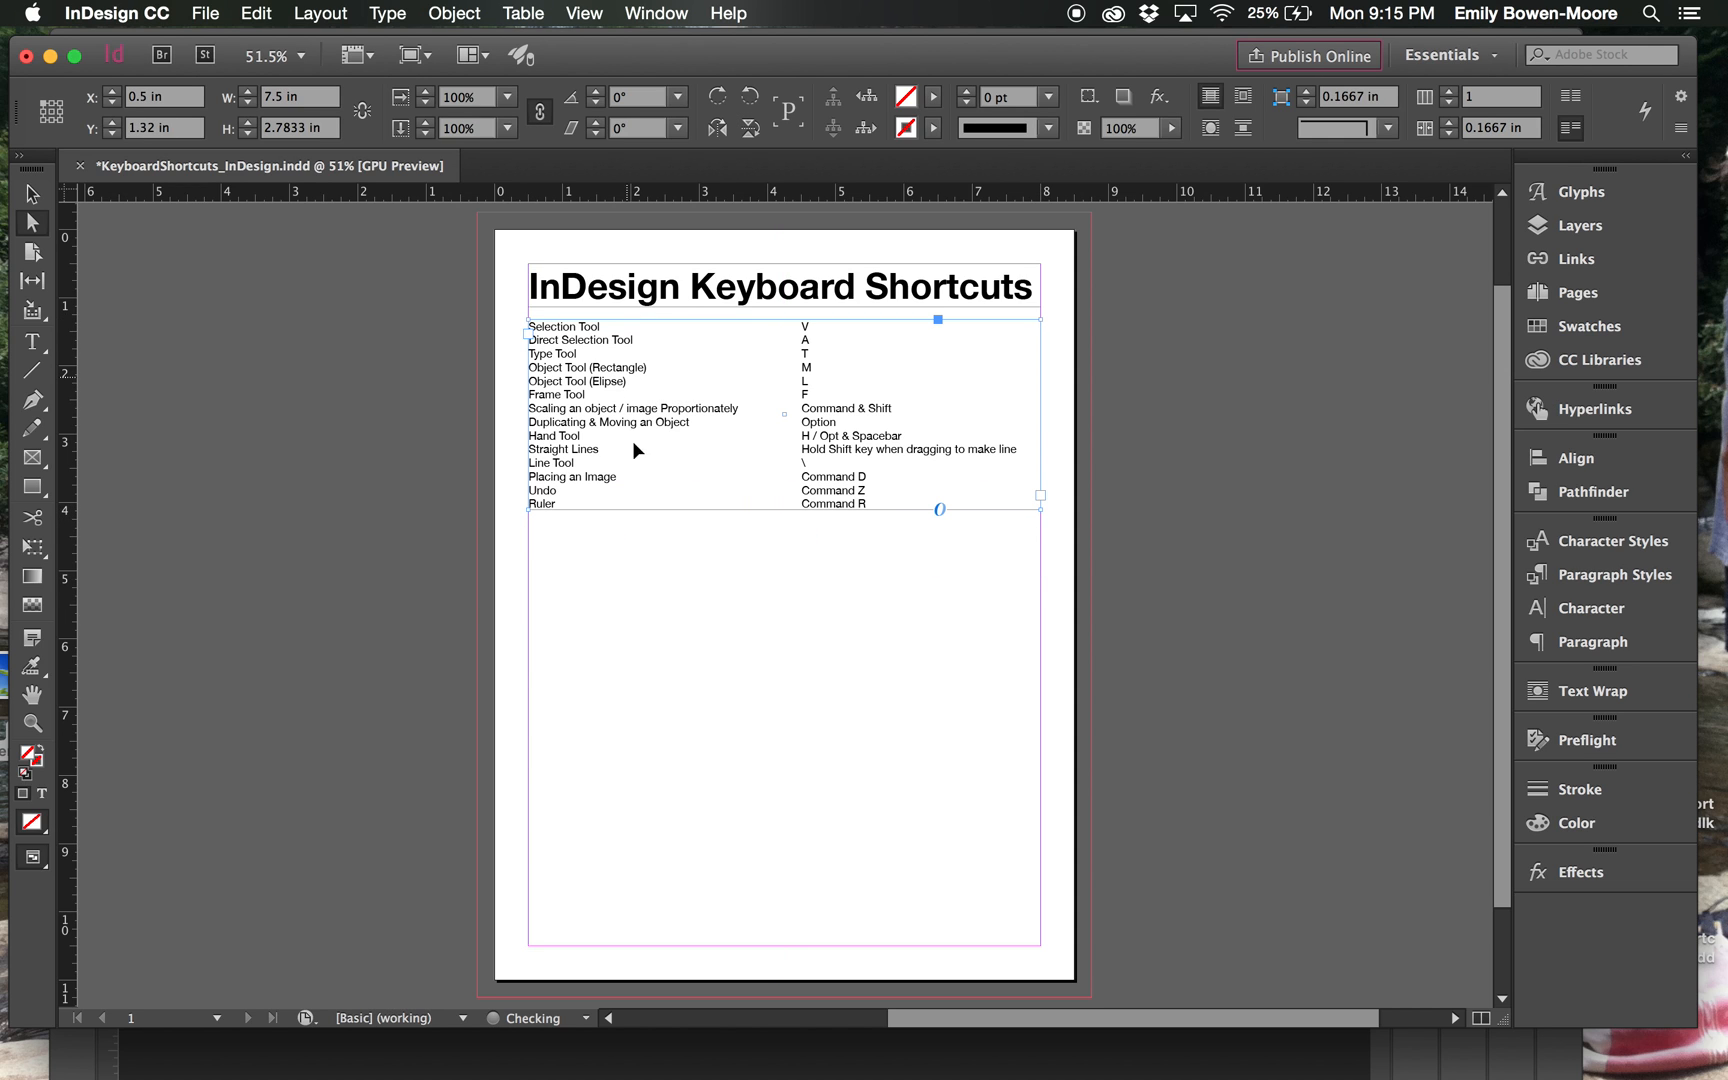